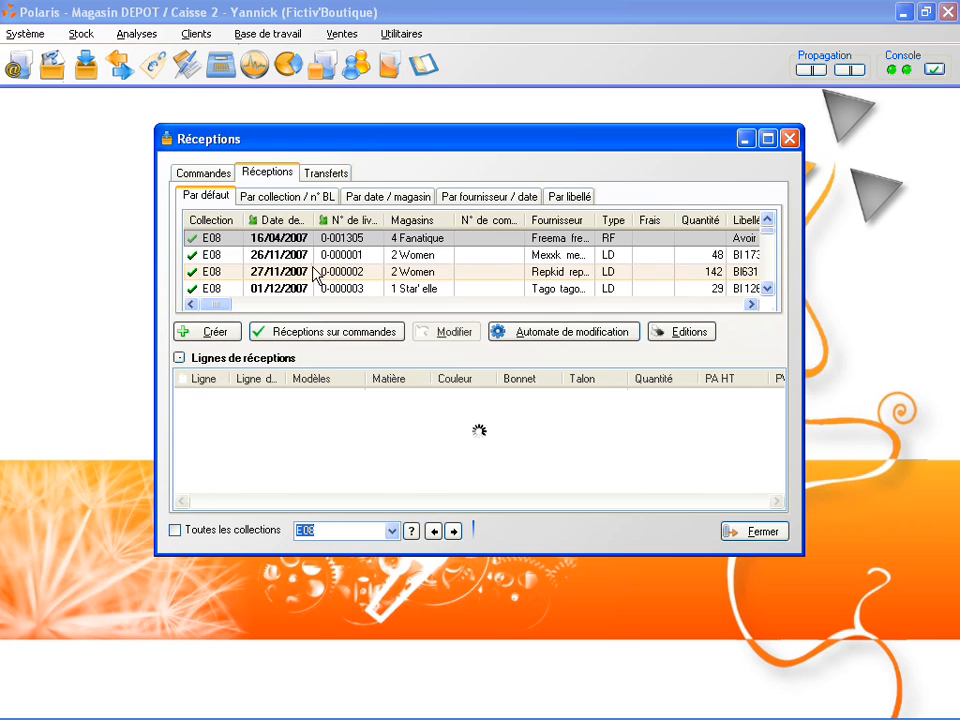
Look through the orders, receptions and transfers lists, and examine the lines of reception 0-000014 dated 06/12/2007.
click(210, 176)
click(320, 177)
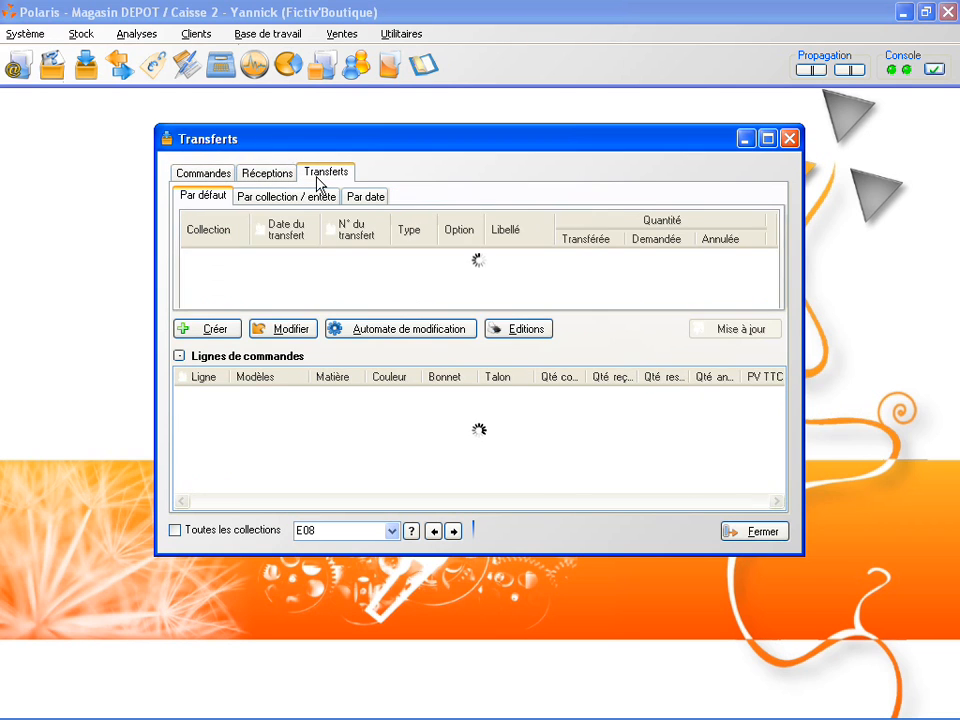
click(283, 176)
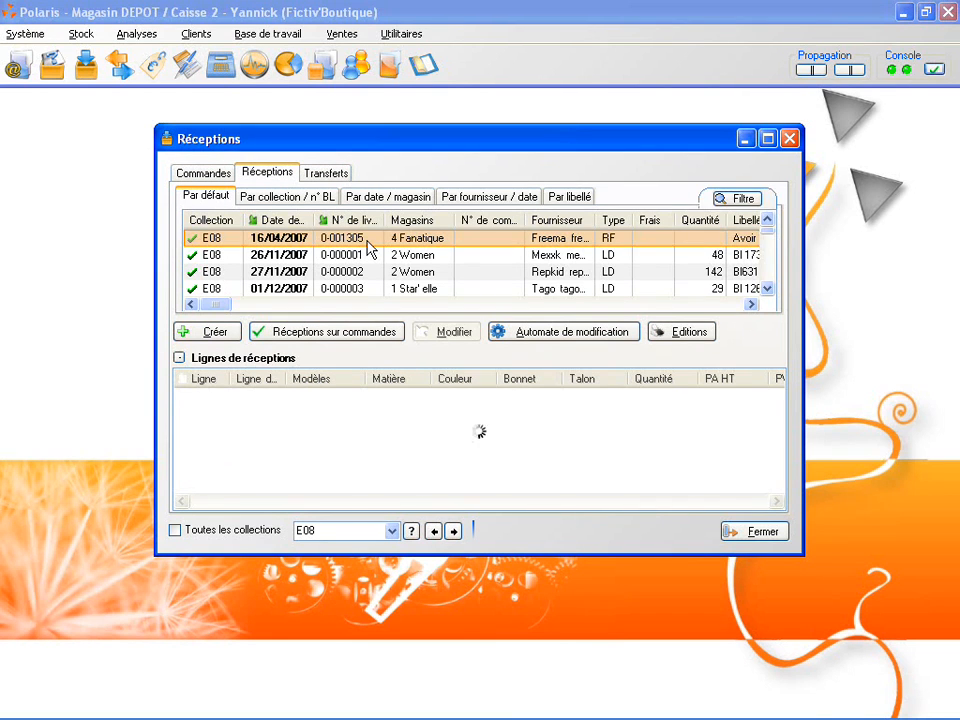
scroll(355, 265, down, 3)
scroll(343, 272, down, 4)
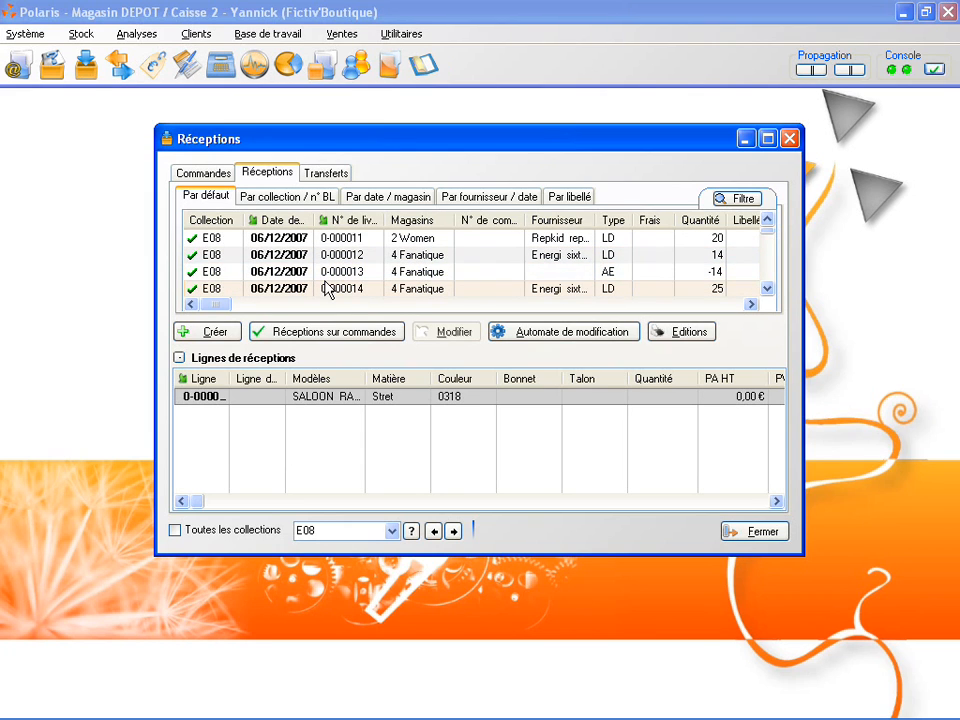
click(327, 290)
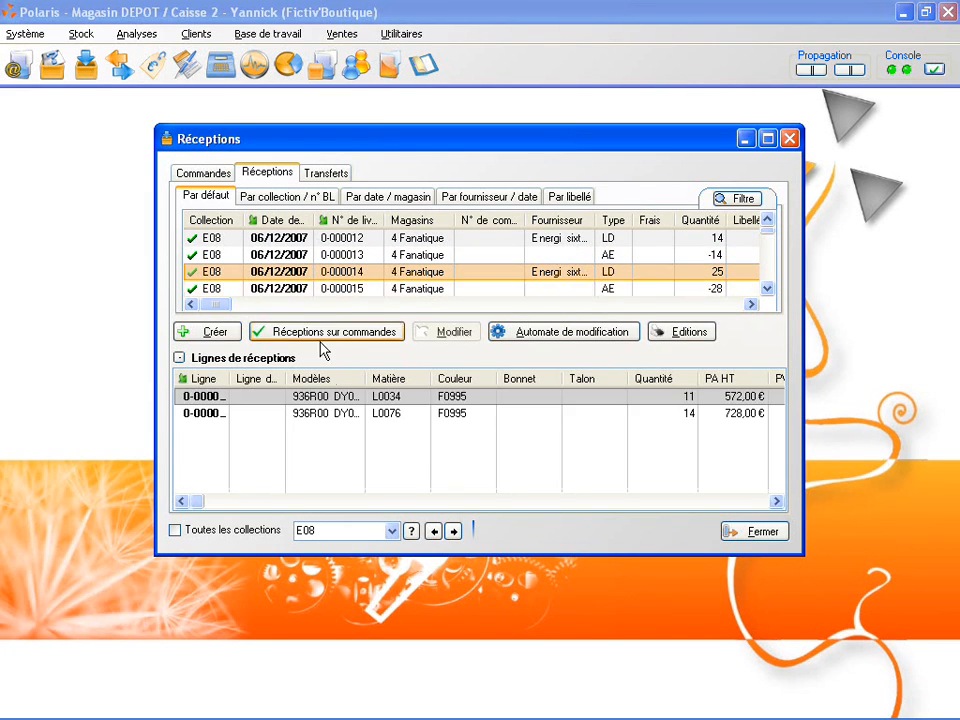
click(322, 398)
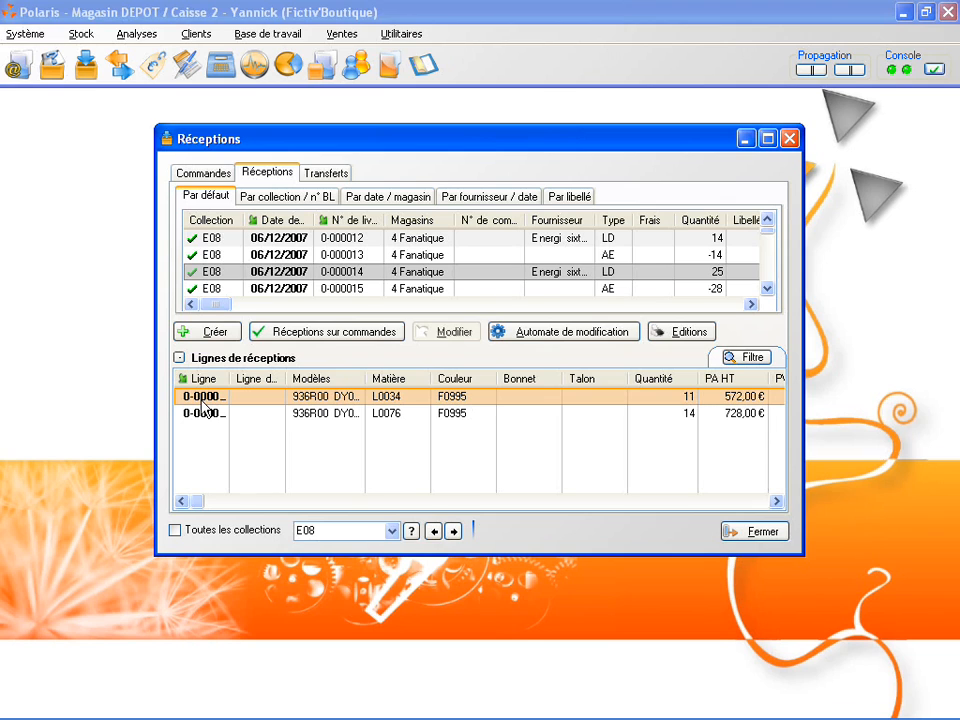
Start a new reception of type "LD = Réception directe de saison" with the supplier 2ckep 2ckep.
click(212, 336)
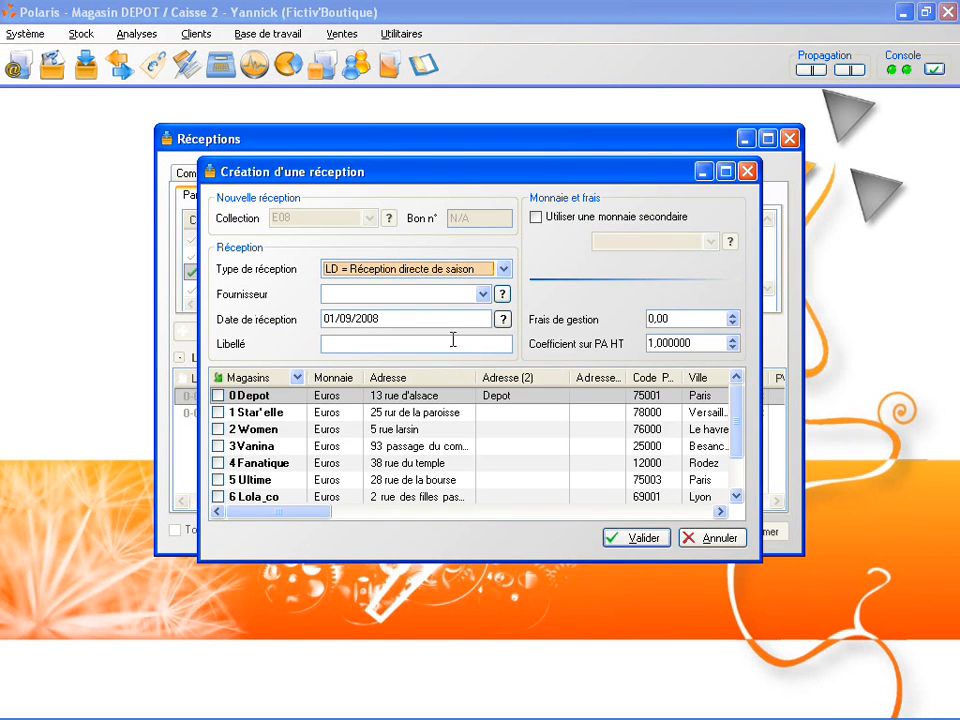
click(503, 269)
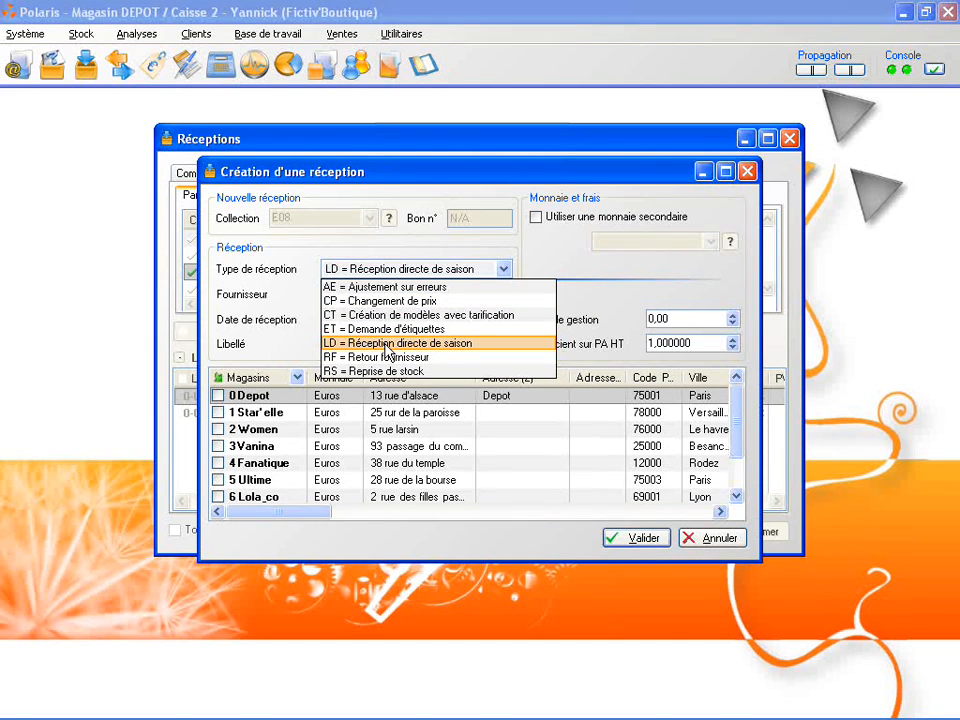
click(387, 345)
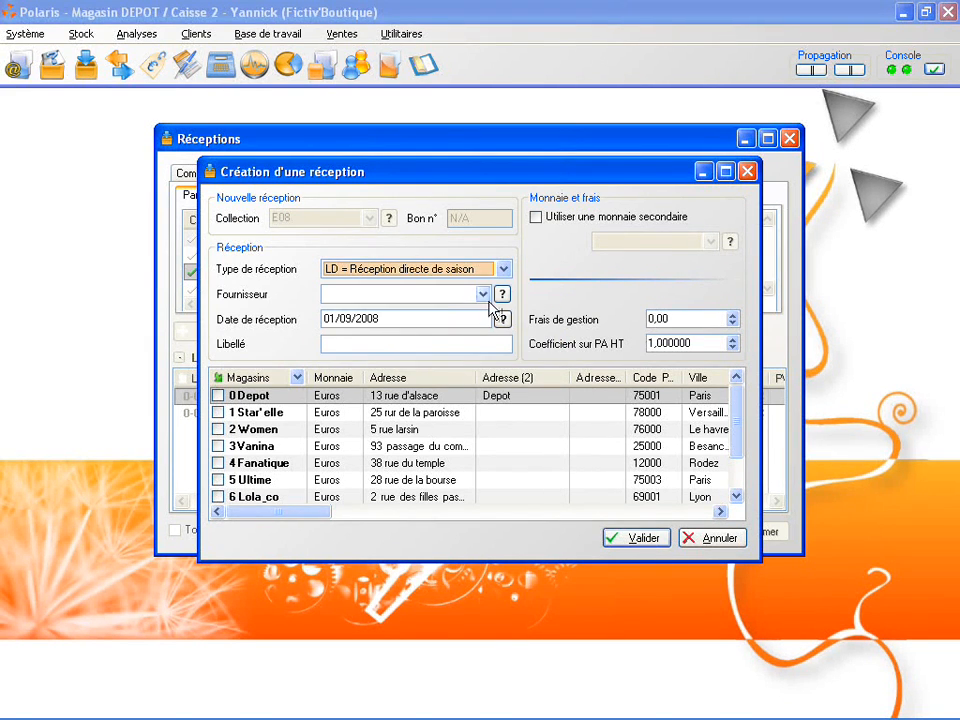
click(502, 296)
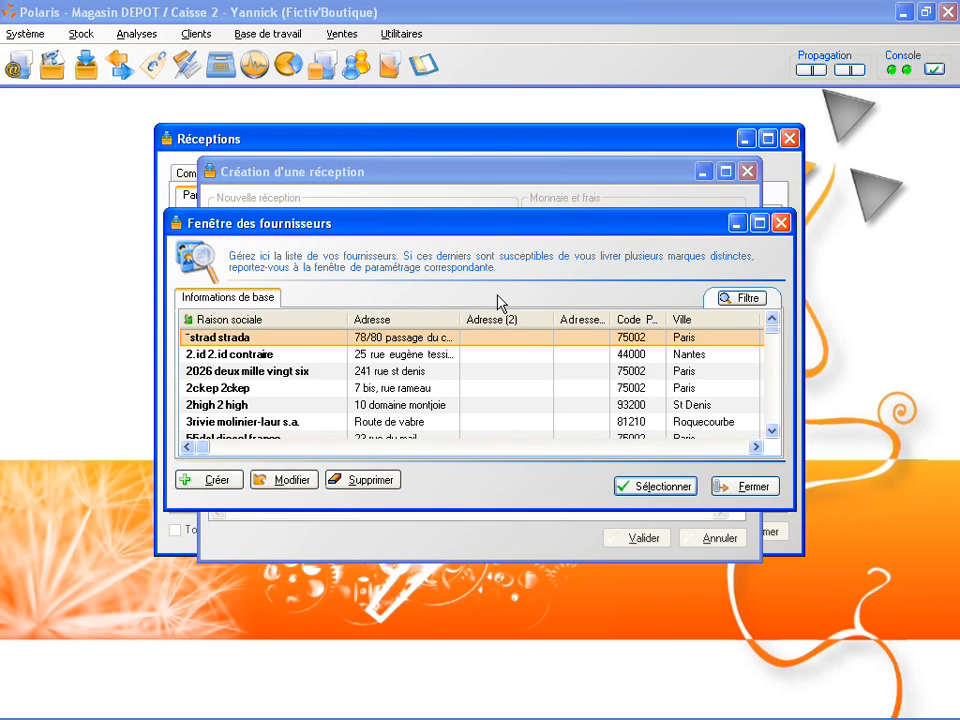
double_click(372, 390)
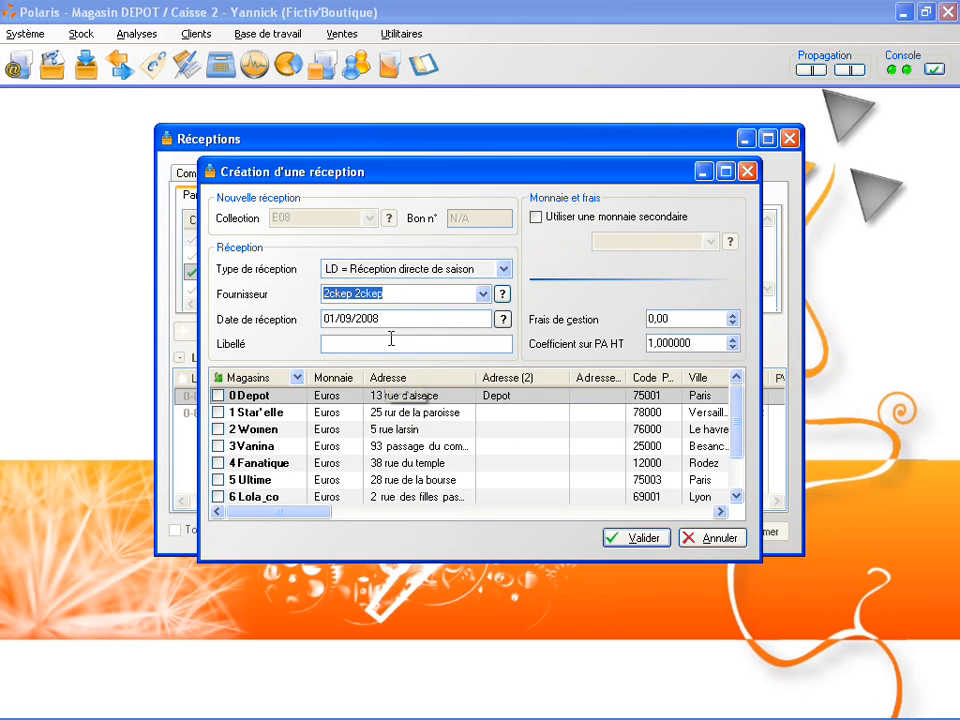
Set the reception date to 15/09/2008 and enter the label "Bl n°85".
key(Tab)
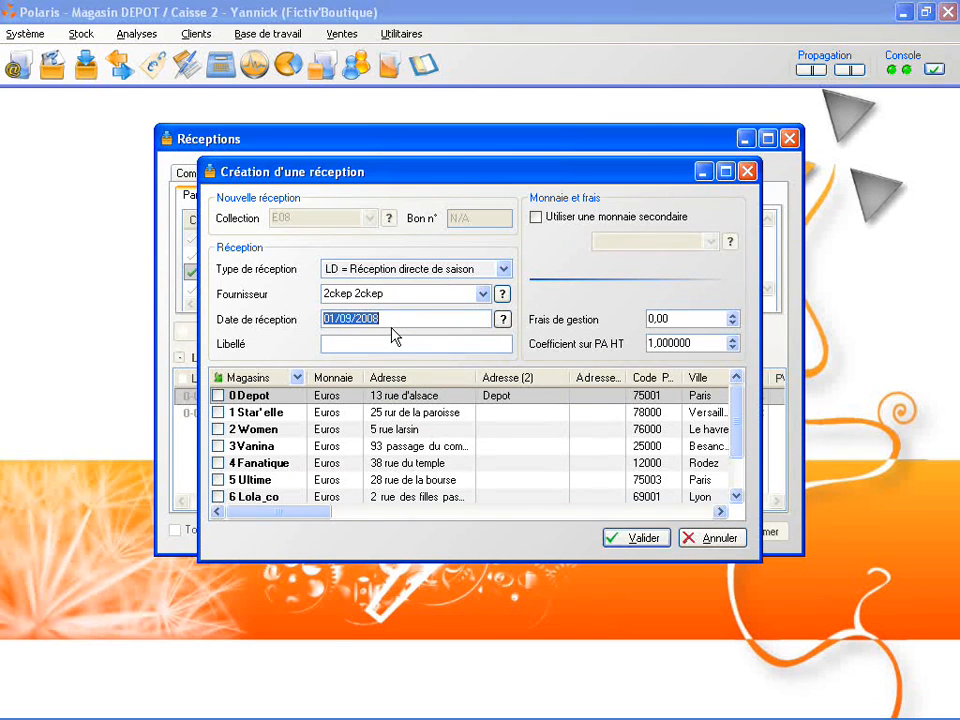
text(150908)
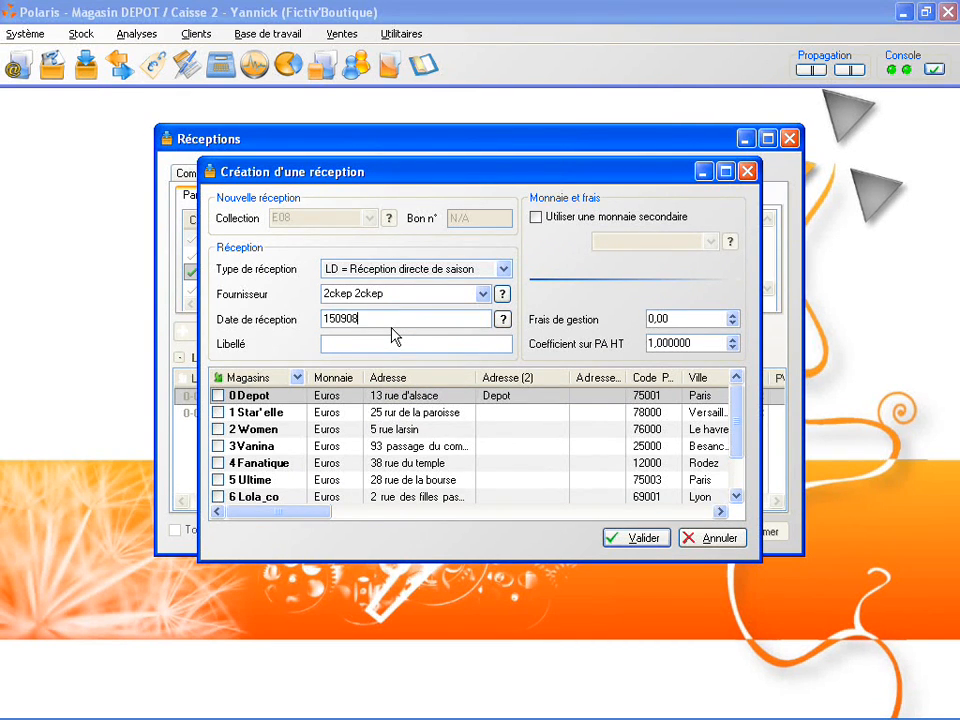
key(Tab)
text(BL N°85)
click(548, 218)
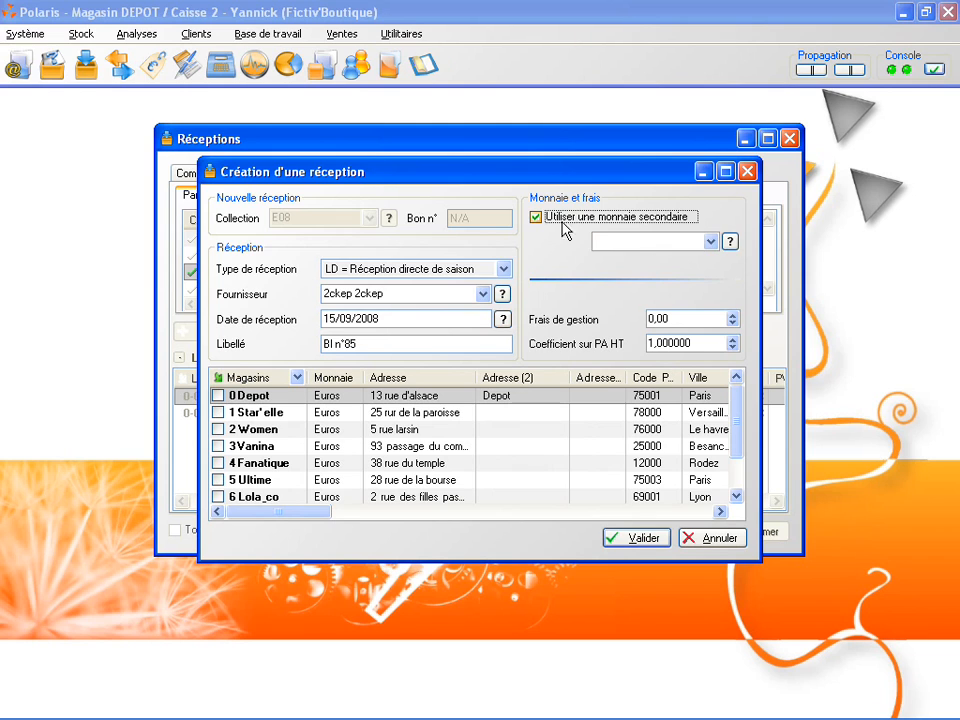
click(731, 241)
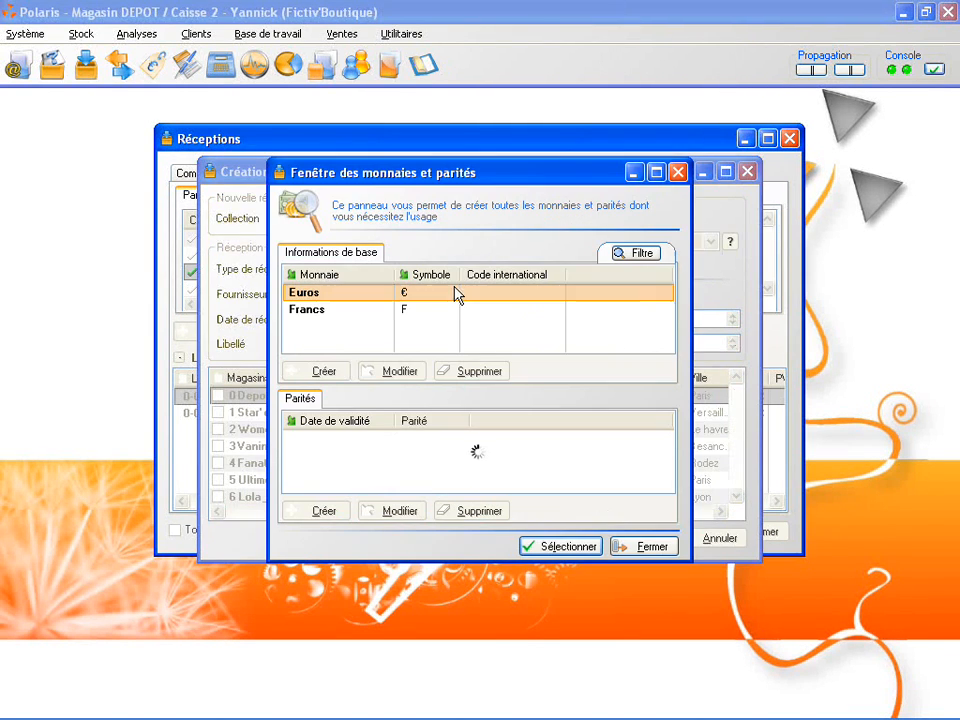
click(357, 311)
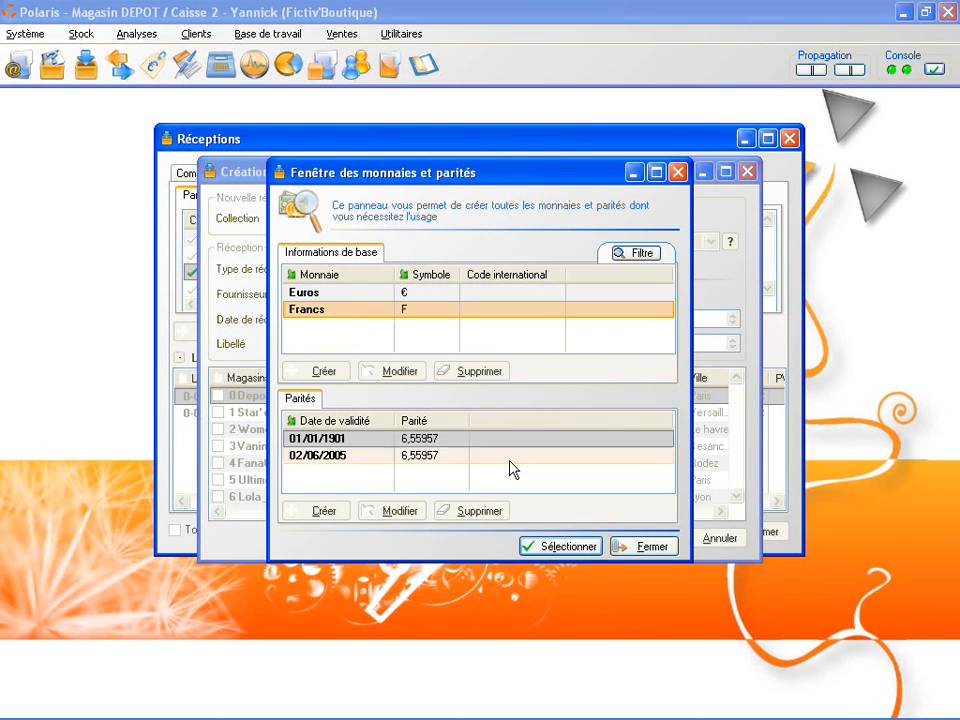
click(645, 550)
click(579, 220)
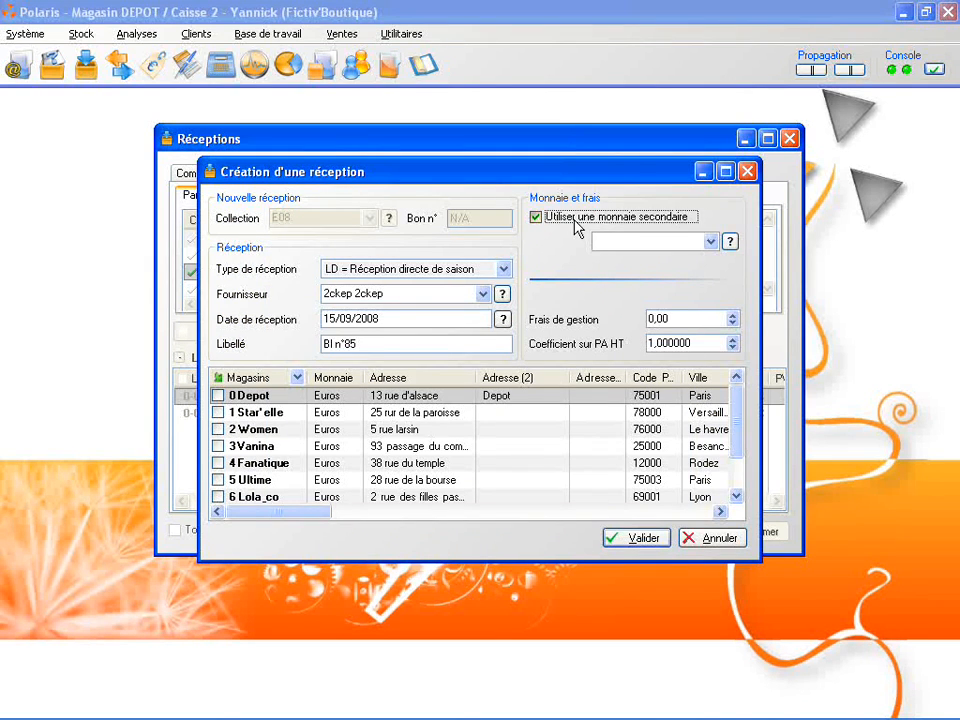
click(662, 318)
double_click(665, 319)
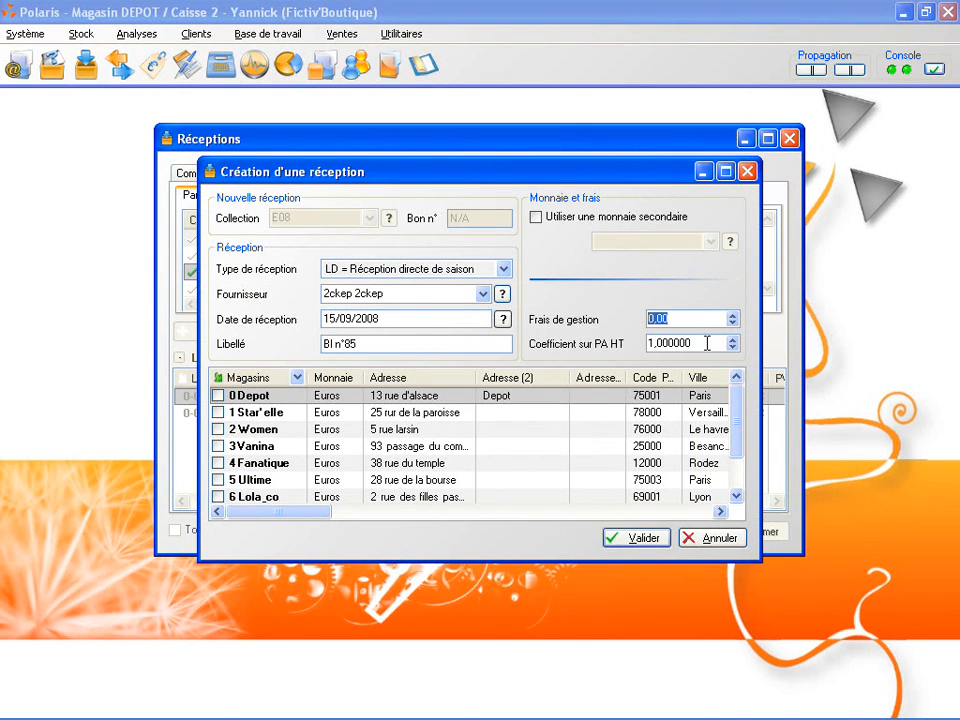
drag(709, 342, 615, 352)
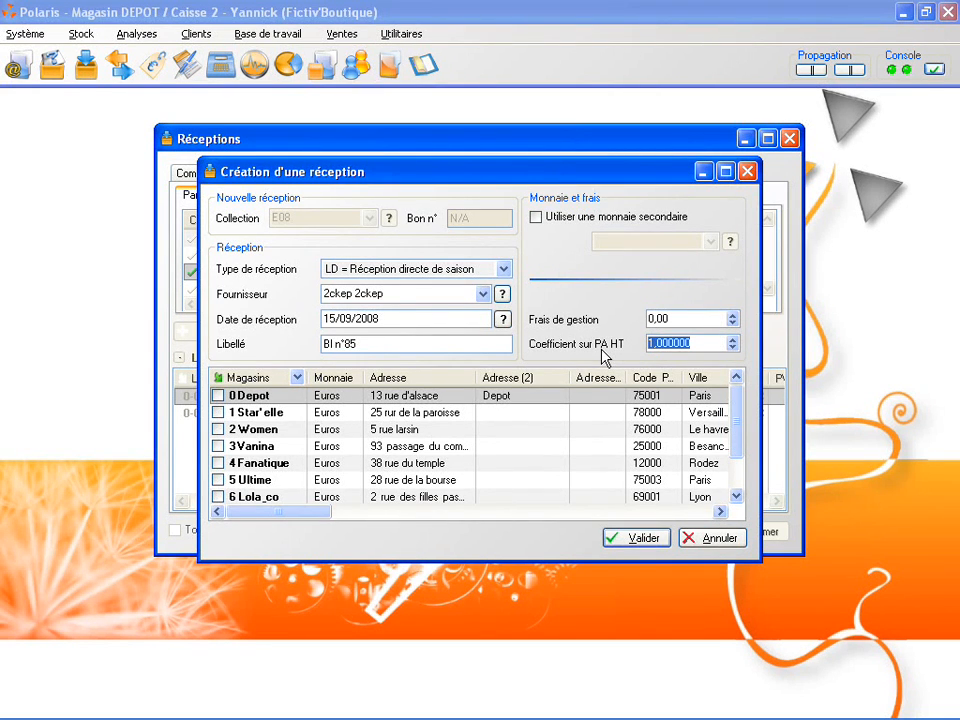
Choose only the store 1 Star'elle for the reception and validate the reception header.
click(387, 395)
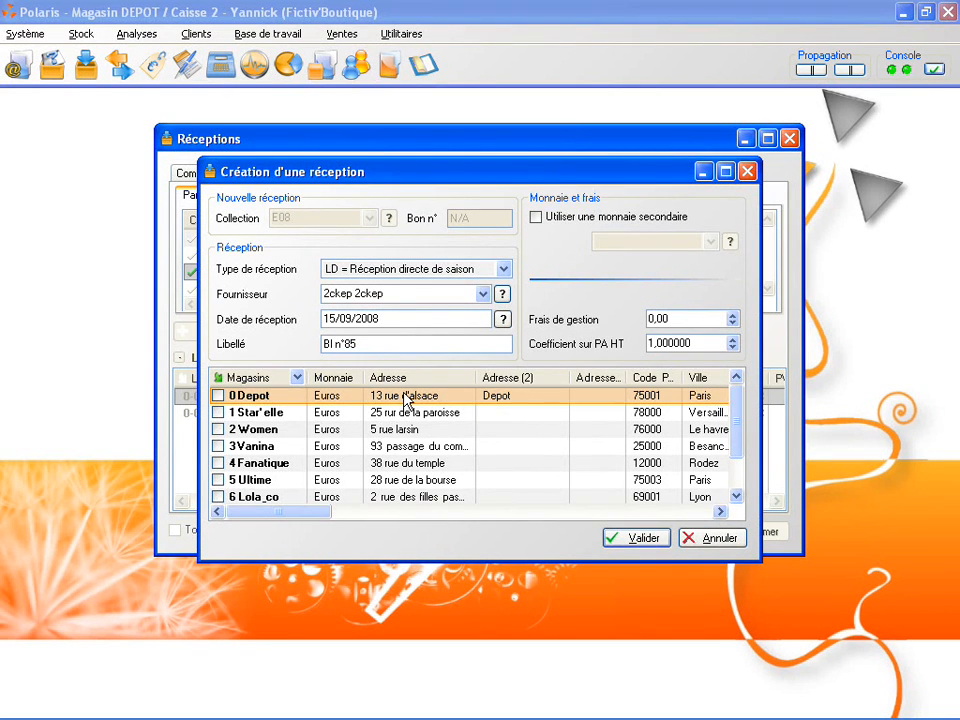
click(218, 429)
click(218, 446)
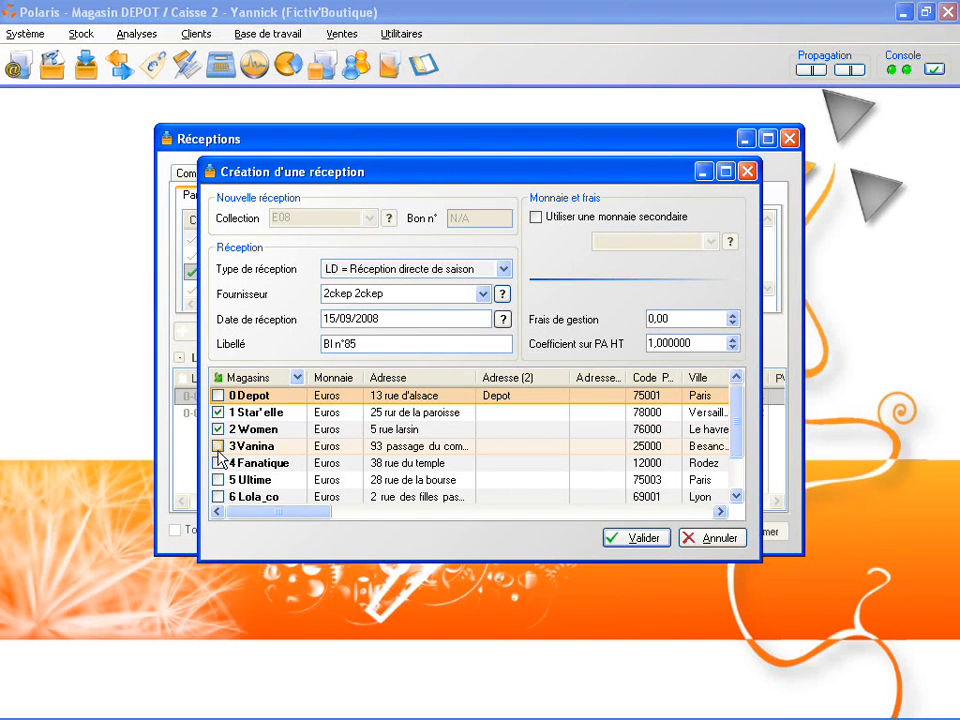
click(218, 463)
click(218, 446)
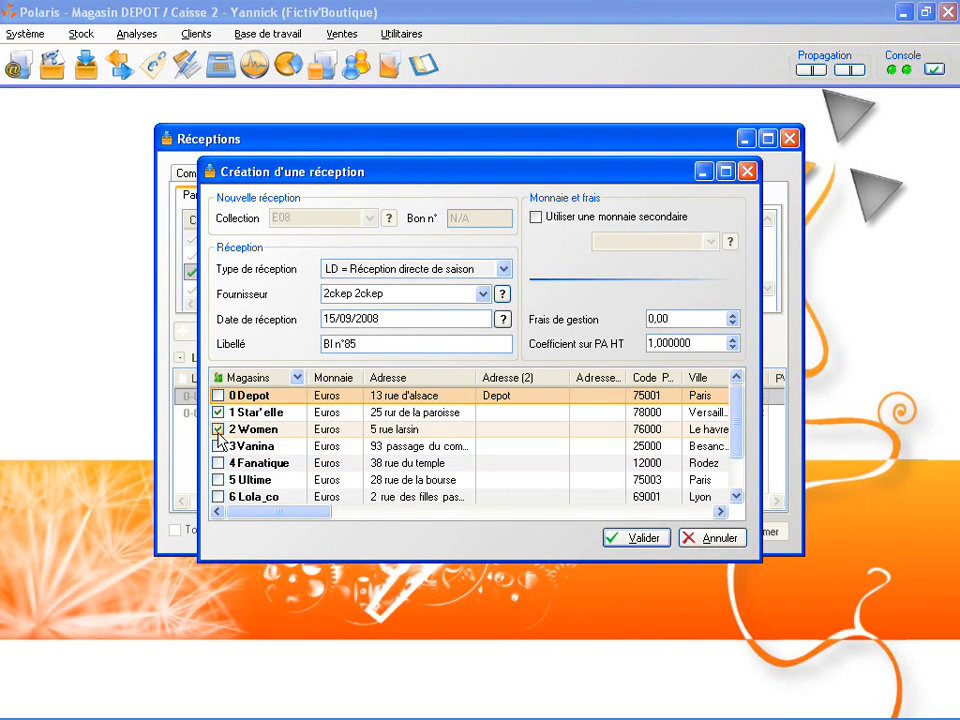
click(218, 429)
click(630, 542)
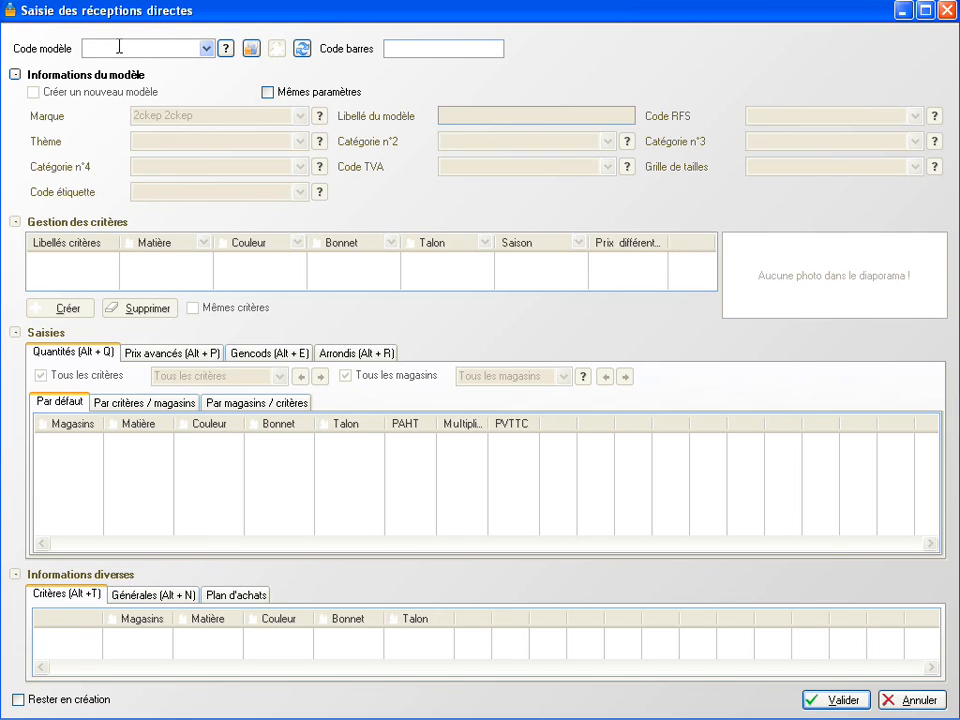
Create a new model with the code "bordeaux", the label "Boucle or" and the RFS code 711 Outdoor.
text(bordeaux)
key(Tab)
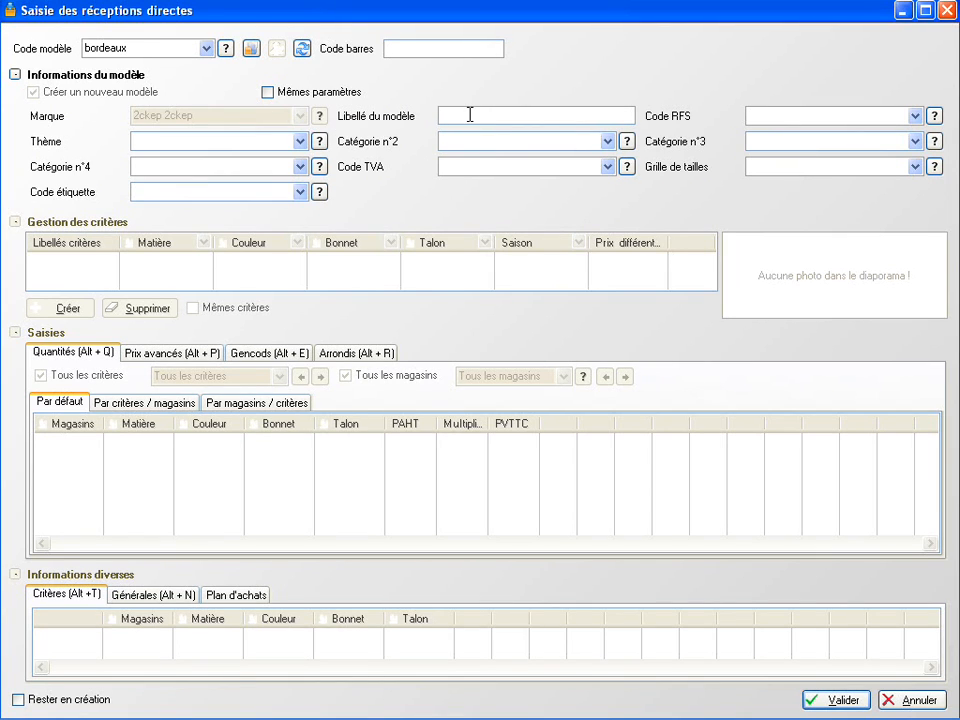
text(boucle or)
key(Tab)
text(711)
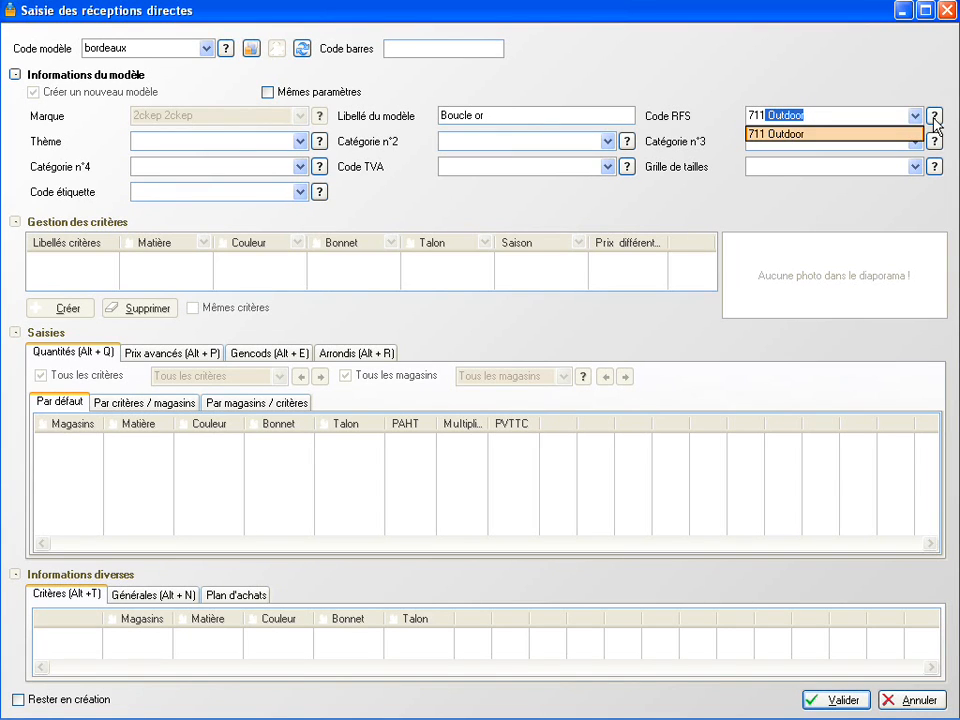
key(Tab)
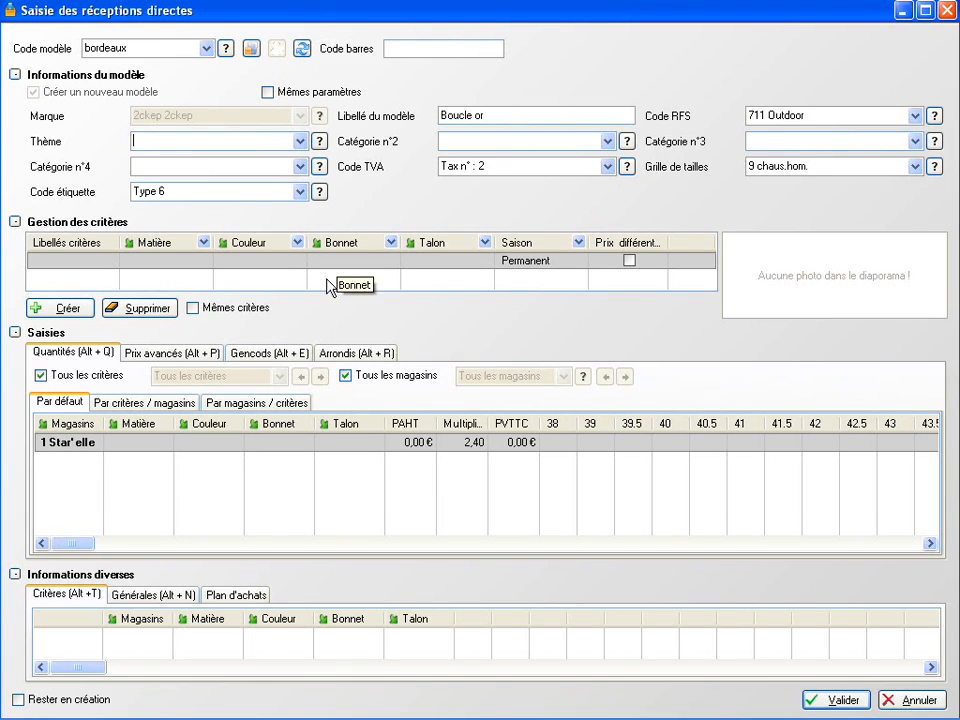
Fill in the first criteria row with material Cuir, colour Bleu and heel 5, and enable a different price for it.
click(168, 269)
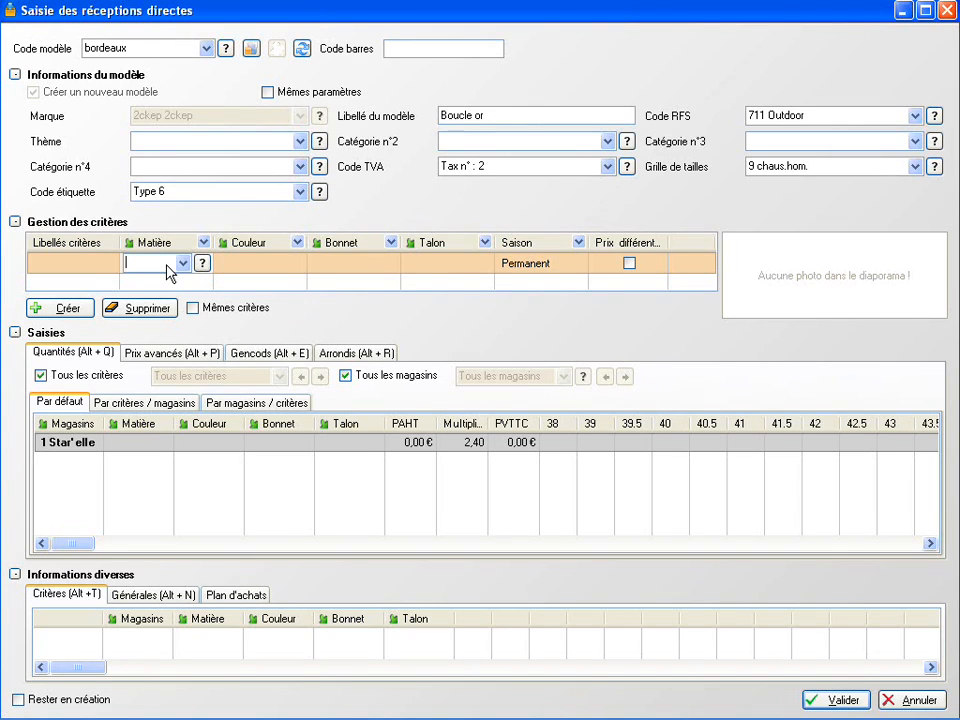
text(c)
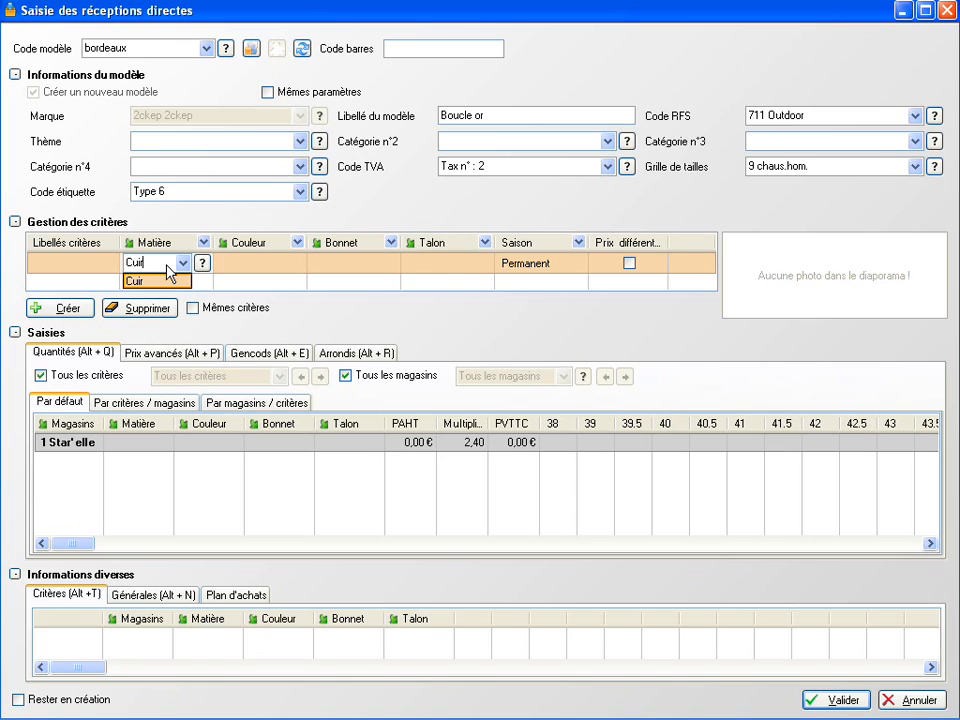
key(Tab)
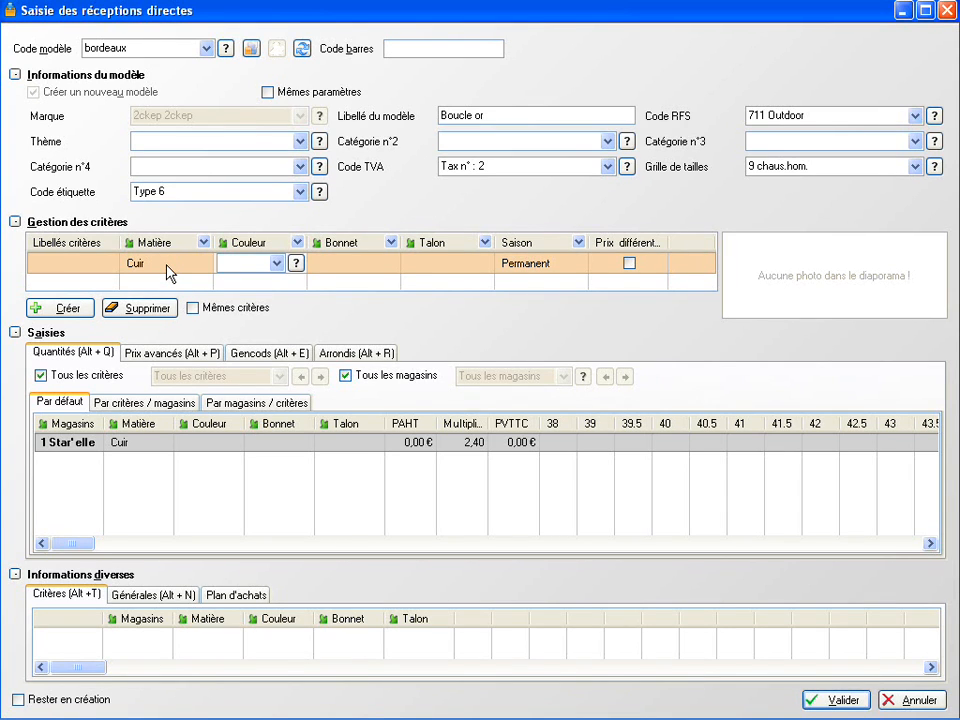
text(Bleu)
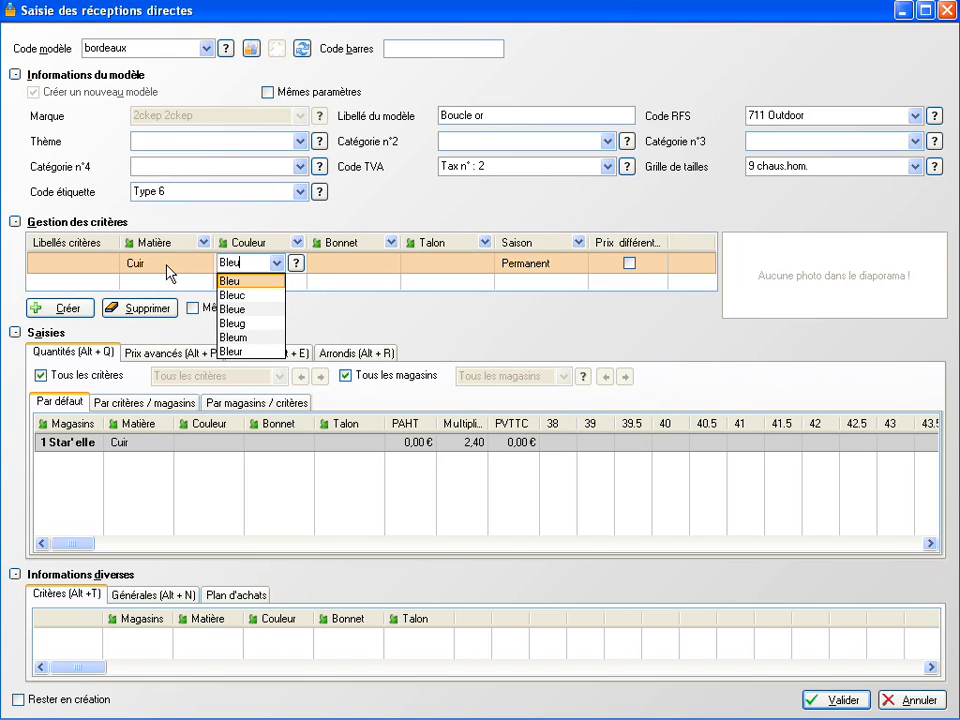
key(Tab)
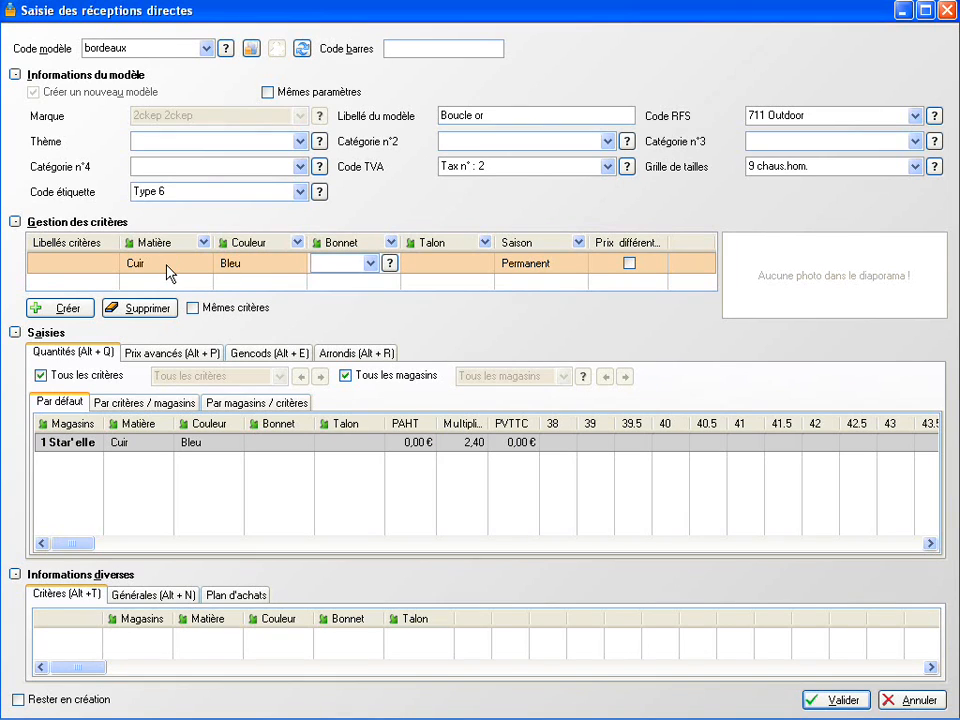
key(Tab)
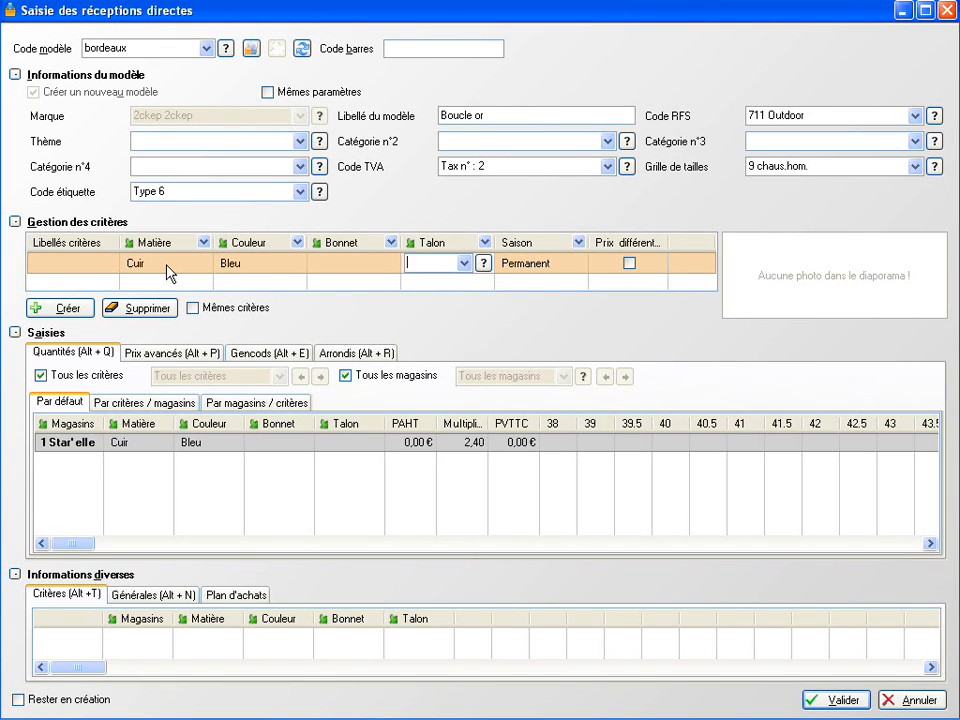
text(5)
key(Tab)
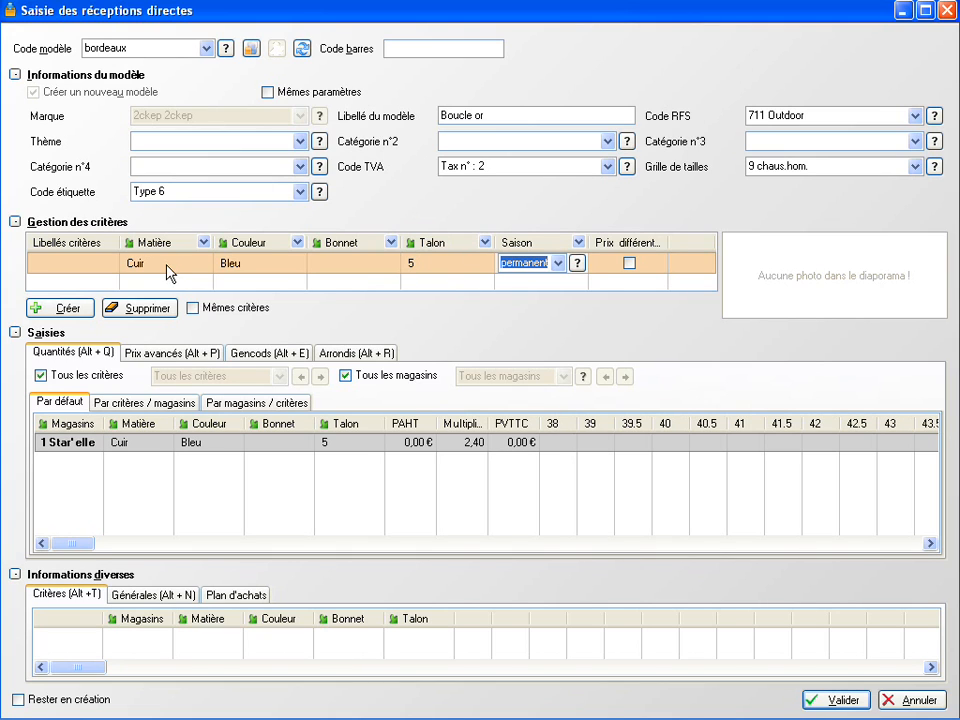
click(629, 264)
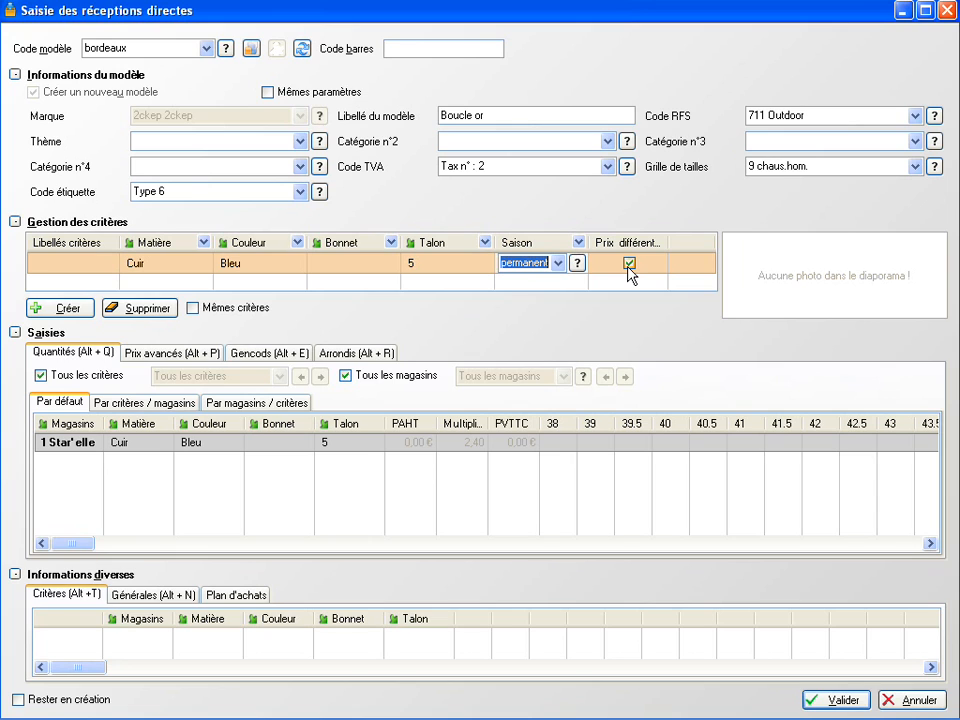
Add a second criteria row for the model with the colour Vert.
click(68, 311)
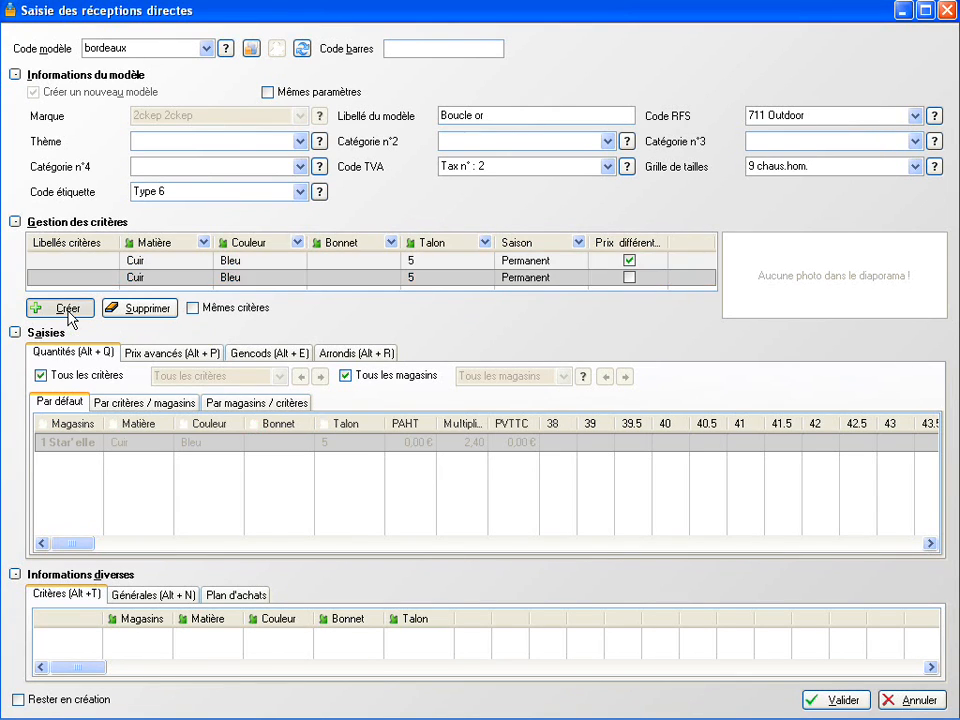
click(249, 280)
text(ver)
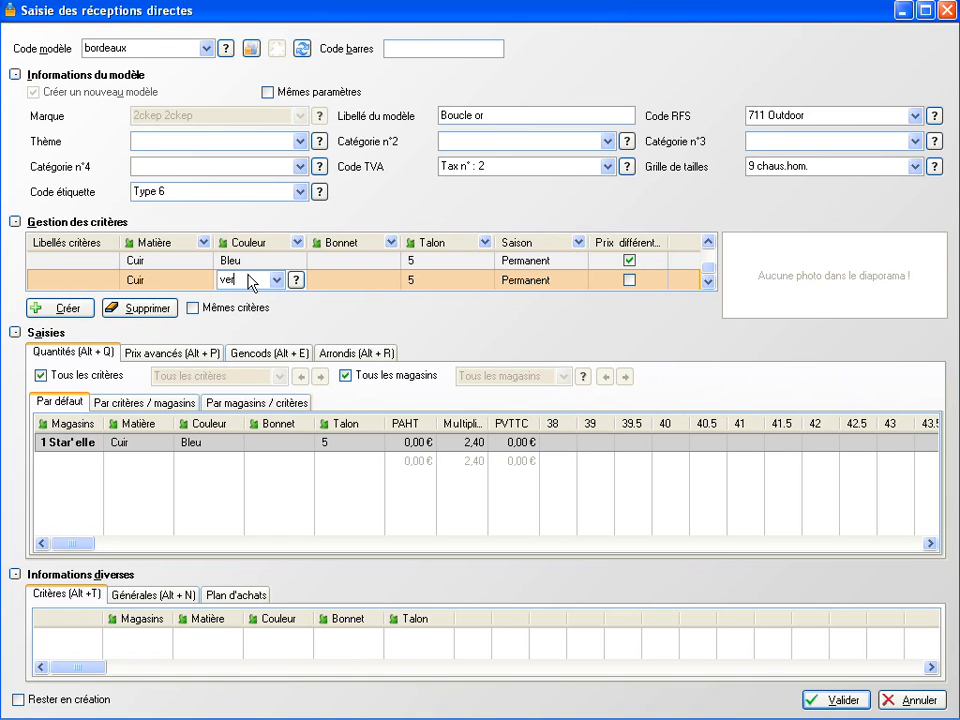
key(Tab)
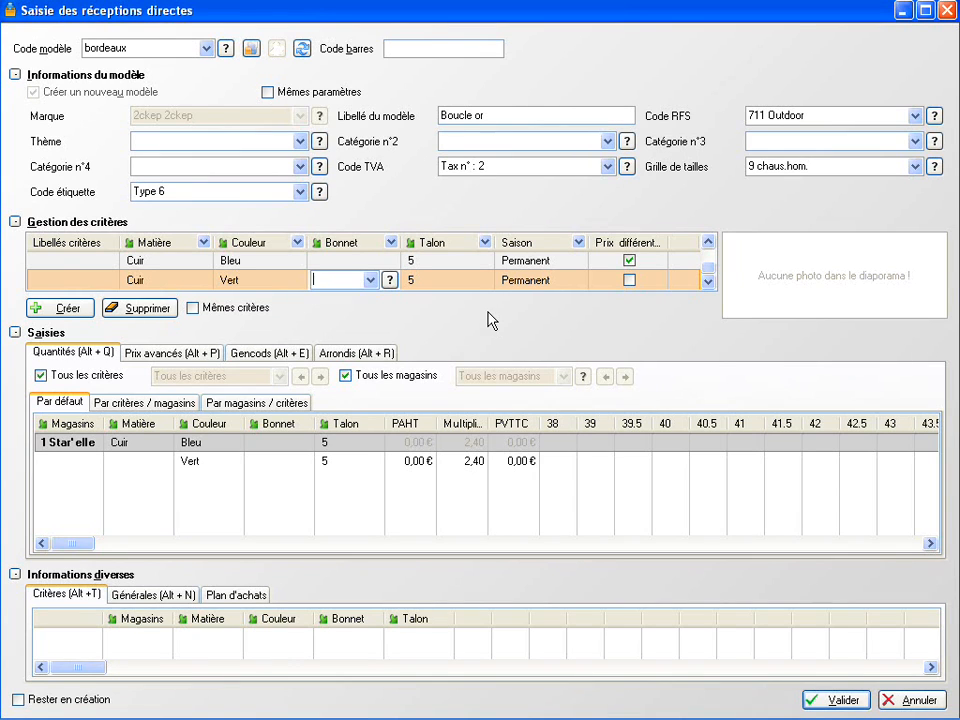
right_click(803, 305)
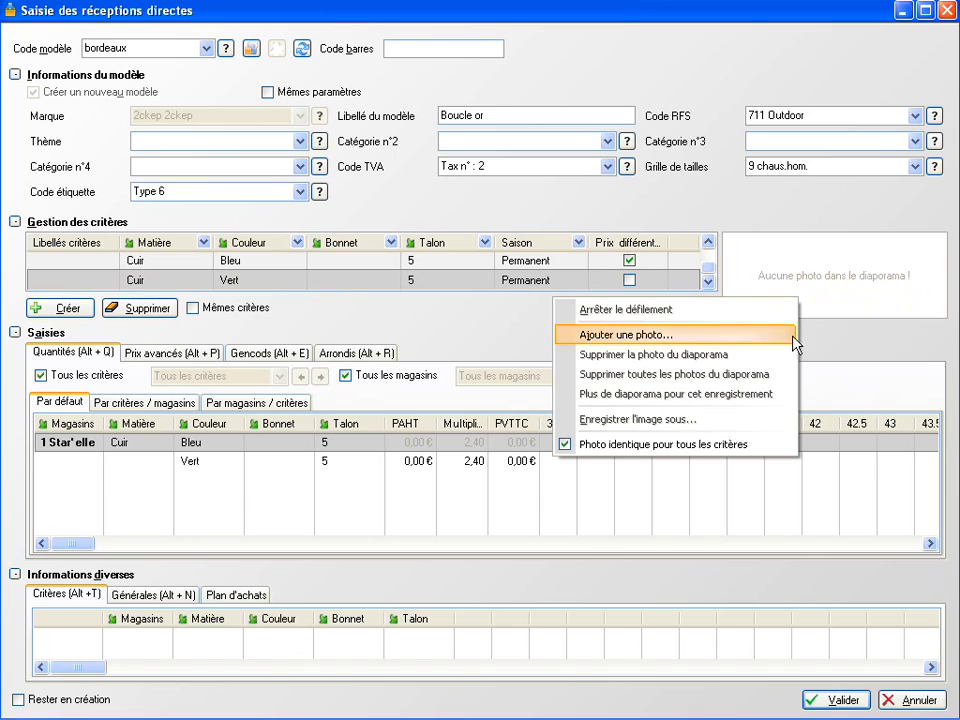
click(795, 336)
Set the Vert variant's purchase price (PAHT) to 25 € and its selling price (PVTTC) to 59 €.
click(415, 464)
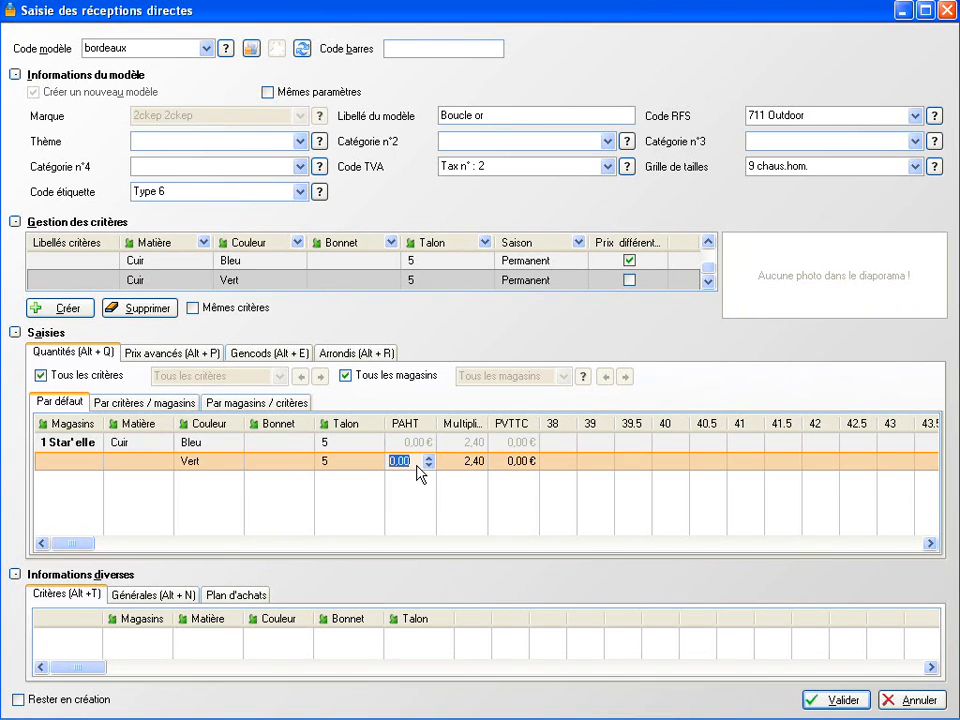
text(25)
key(Tab)
key(Tab)
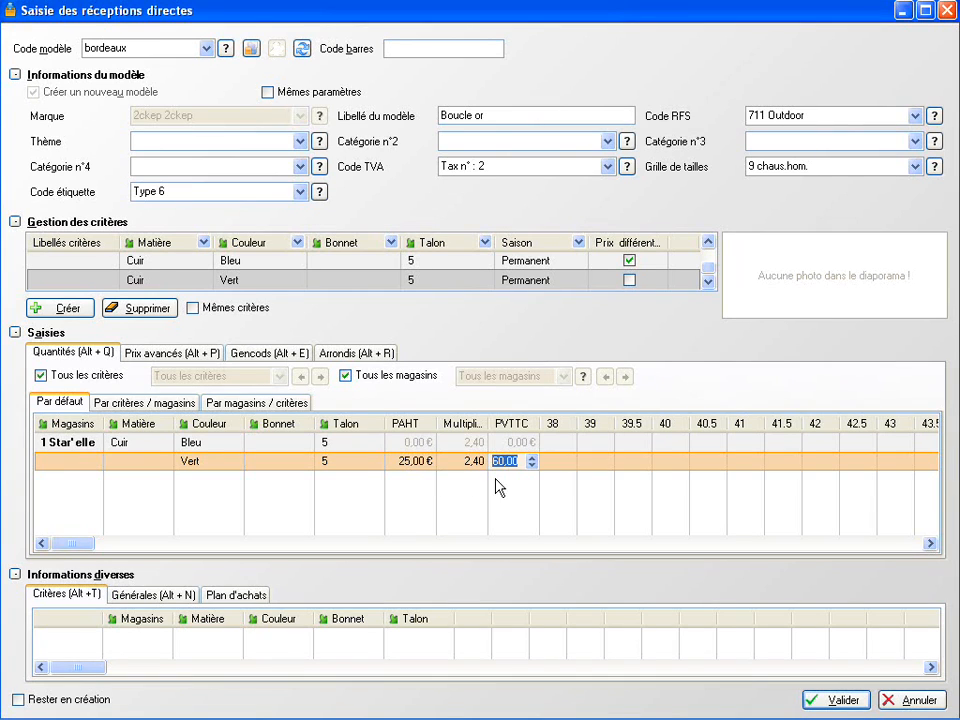
text(59)
key(Tab)
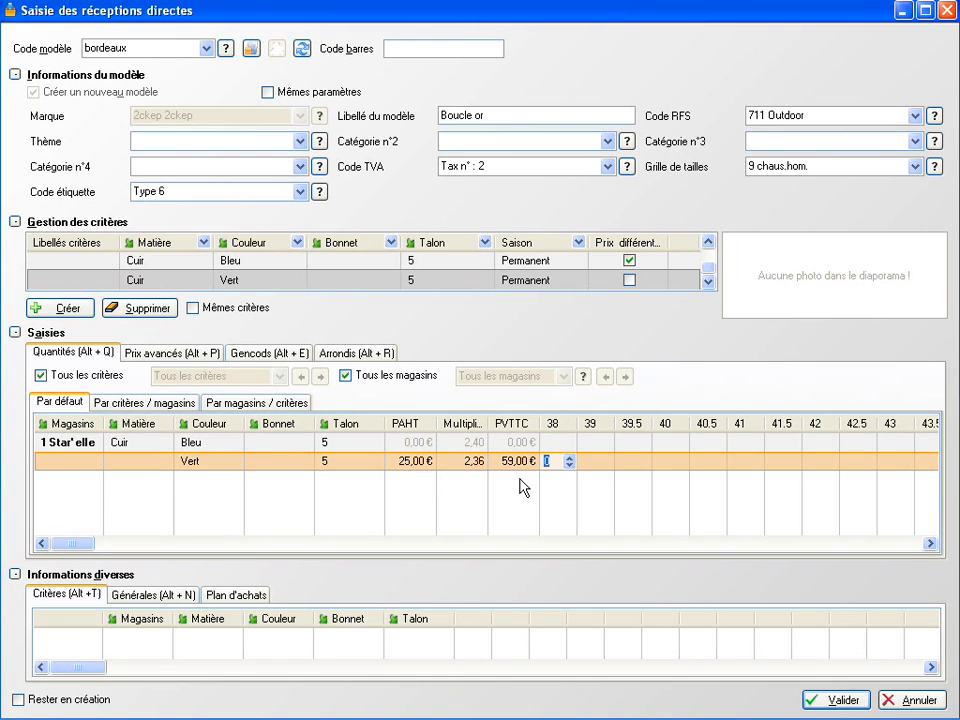
Enter a quantity of 1 for sizes 38, 39, 39.5 and 40 of the Vert variant.
text(1)
key(Tab)
text(1)
key(Tab)
text(1)
key(Tab)
text(1)
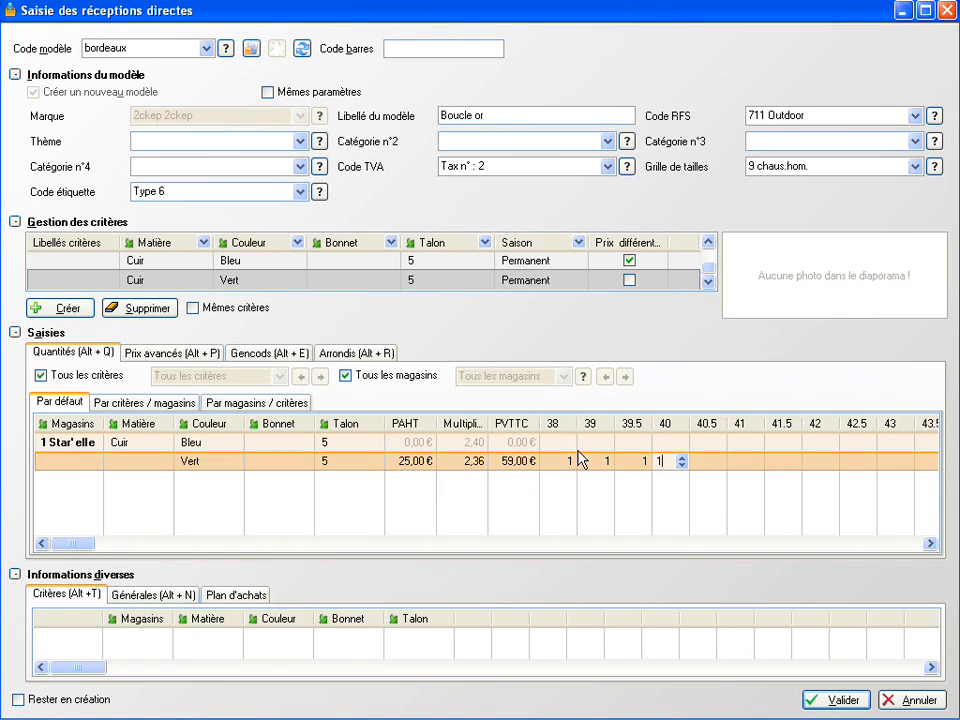
Enter a quantity of 1 for sizes 38, 39, 39.5 and 40 of the Bleu variant.
click(561, 450)
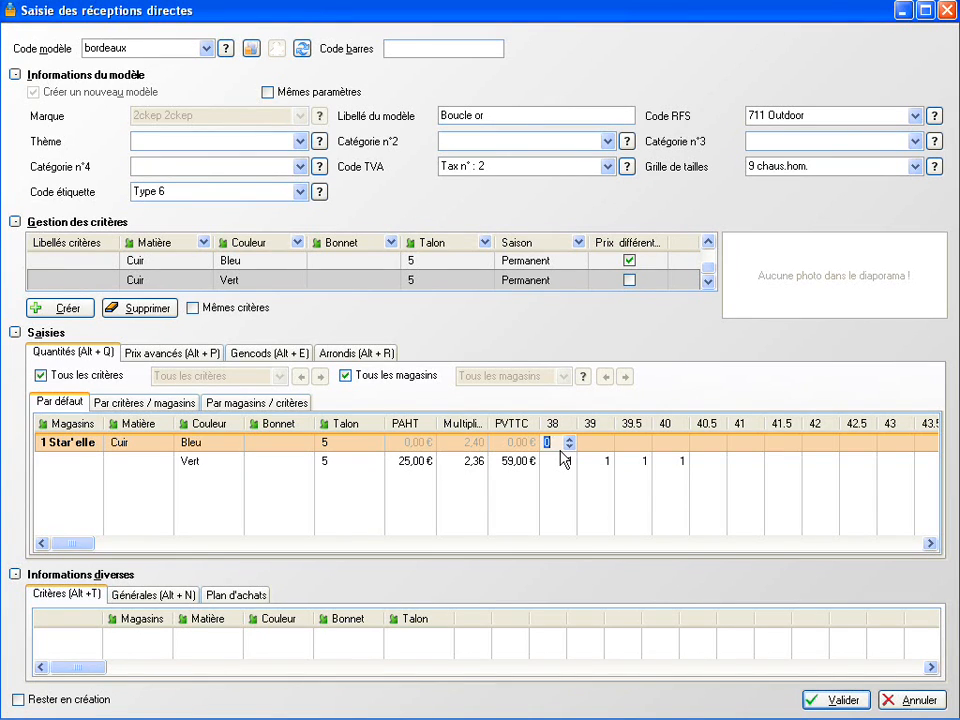
text(1)
key(Tab)
key(Tab)
key(Tab)
Set the Bleu variant's advanced purchase prices (PA HT) to 25, 30, 35 and 40 € for sizes 38, 39, 39.5 and 40.
click(167, 364)
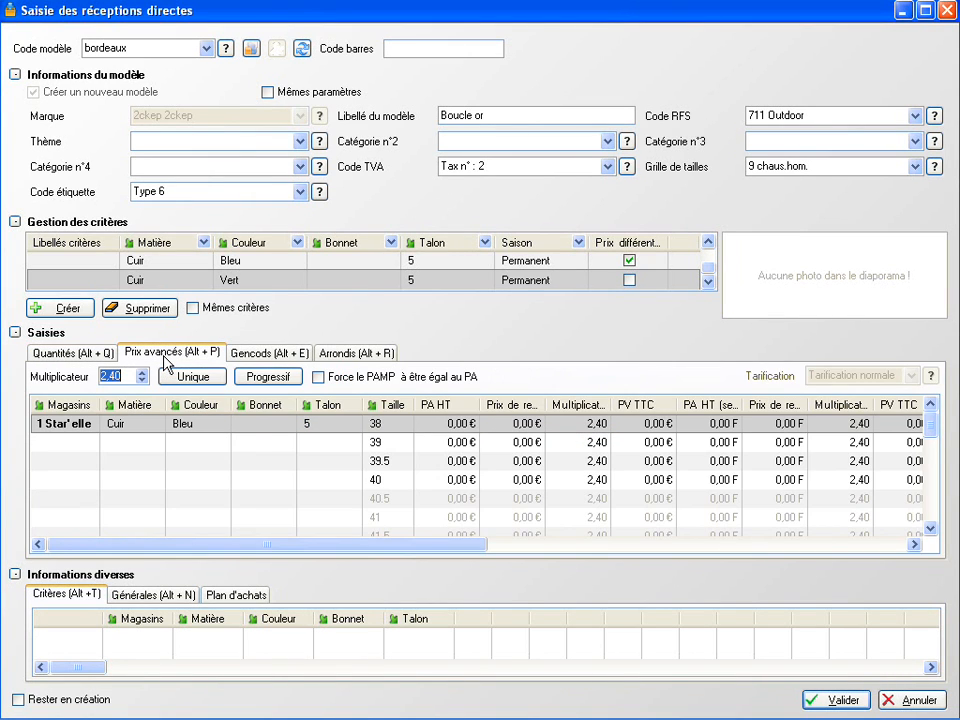
click(459, 424)
text(25)
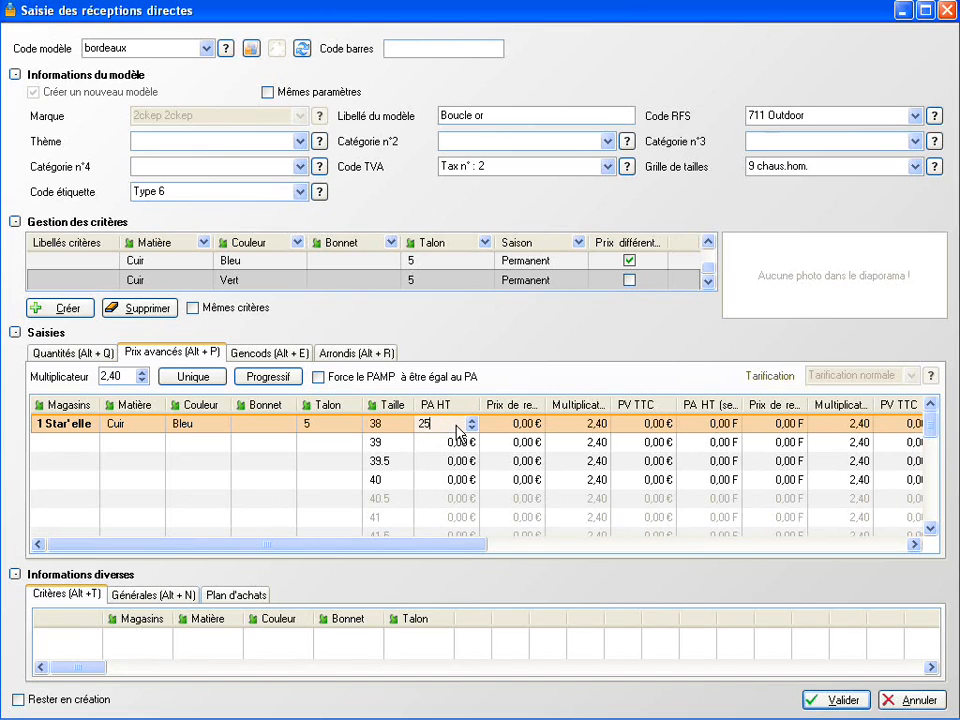
key(Return)
text(30)
key(Return)
text(35)
key(Return)
text(40)
key(Return)
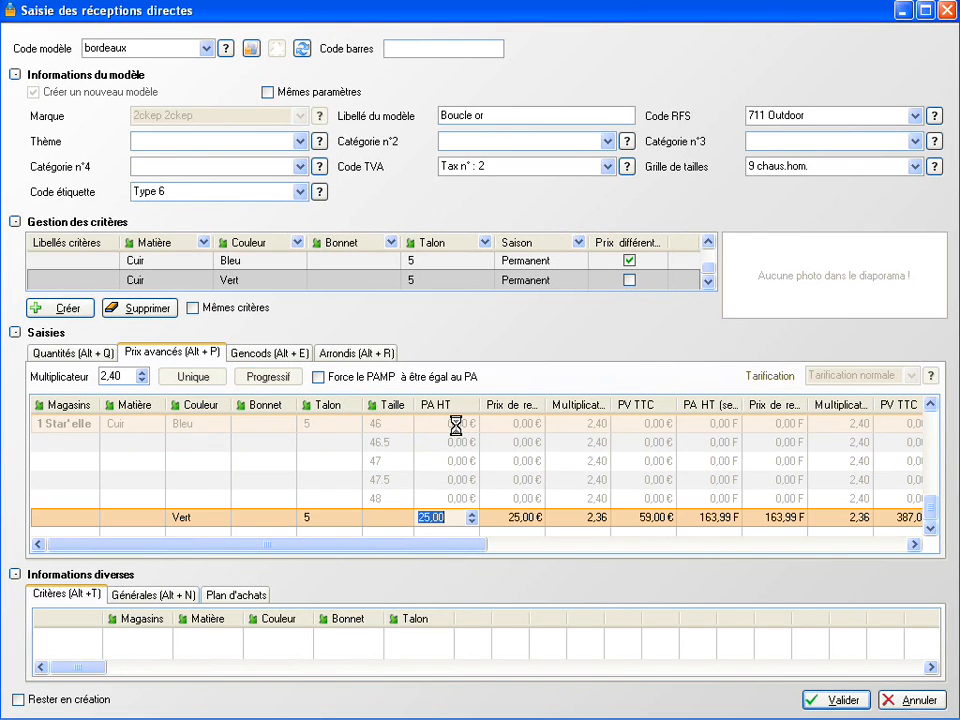
Review the price multiplier and the barcode (gencod) entry for size 38 of the Bleu variant.
click(116, 376)
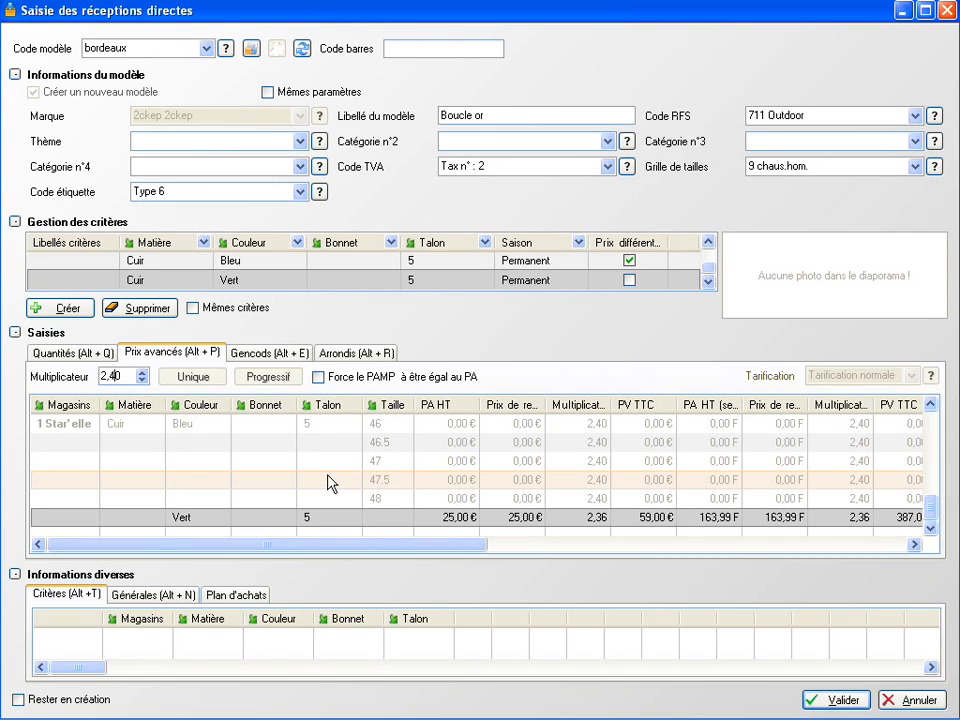
click(284, 356)
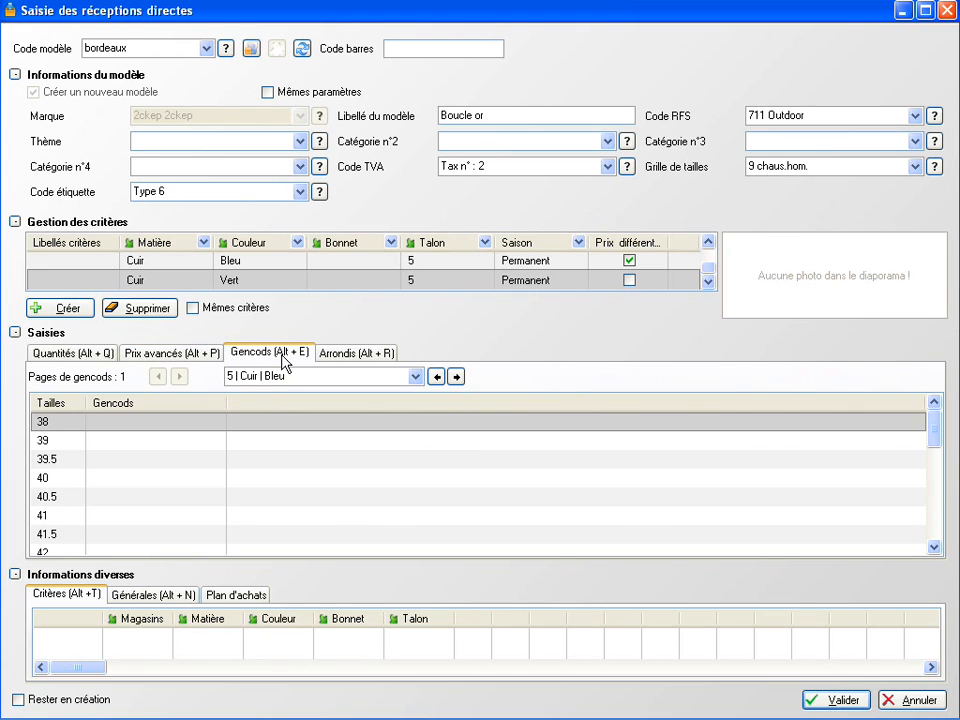
click(182, 420)
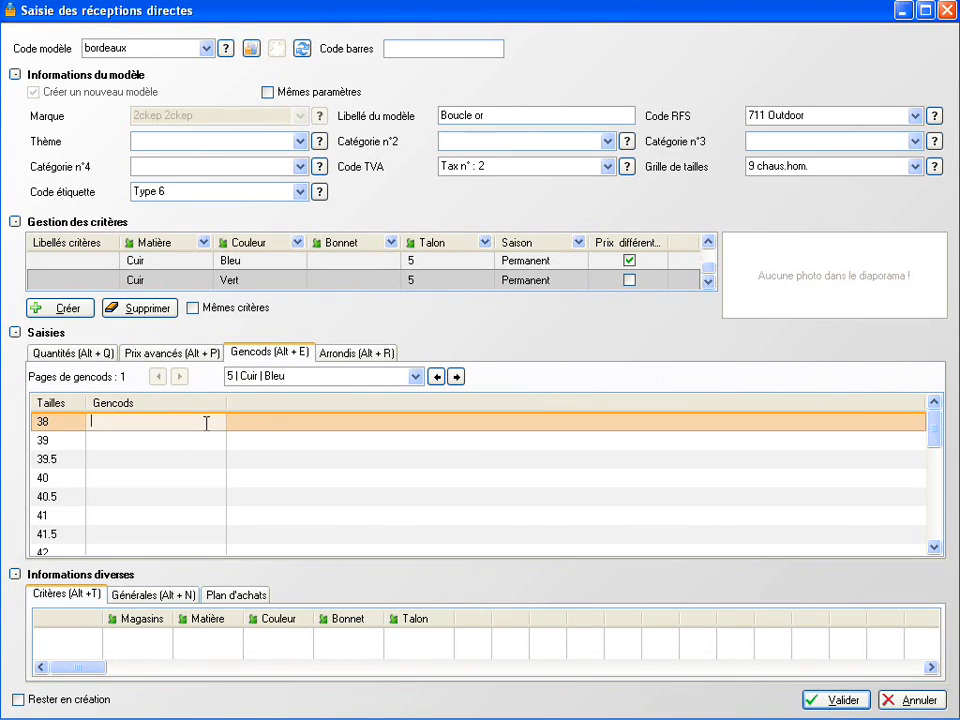
Create a rounding rule for values of 50 or more, type A l'inférieur, with prices ending in 9 or 5.
click(365, 358)
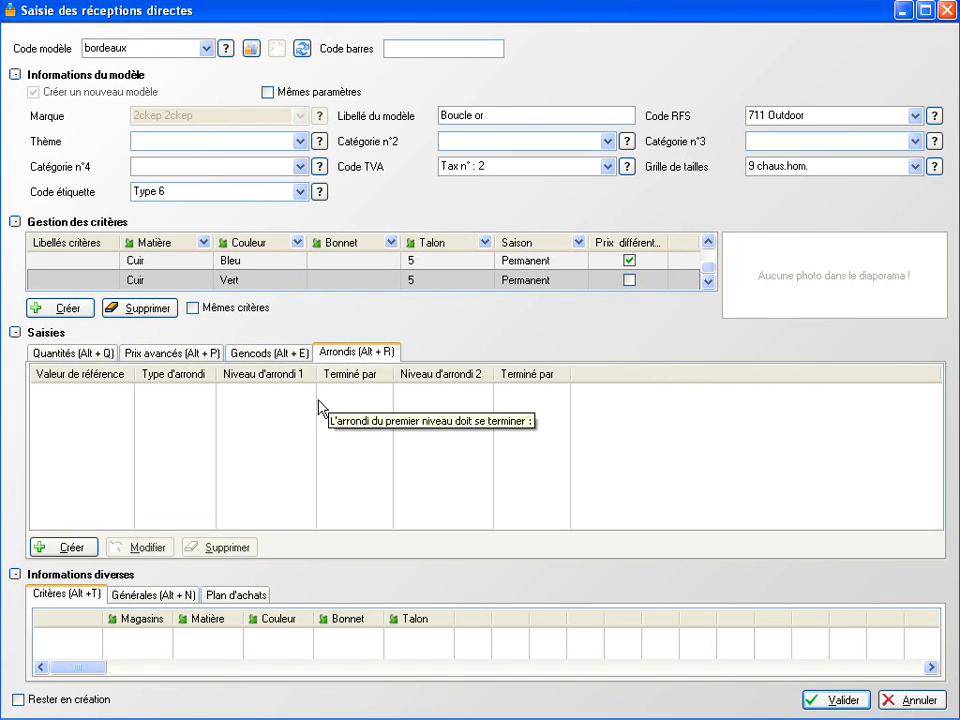
click(67, 549)
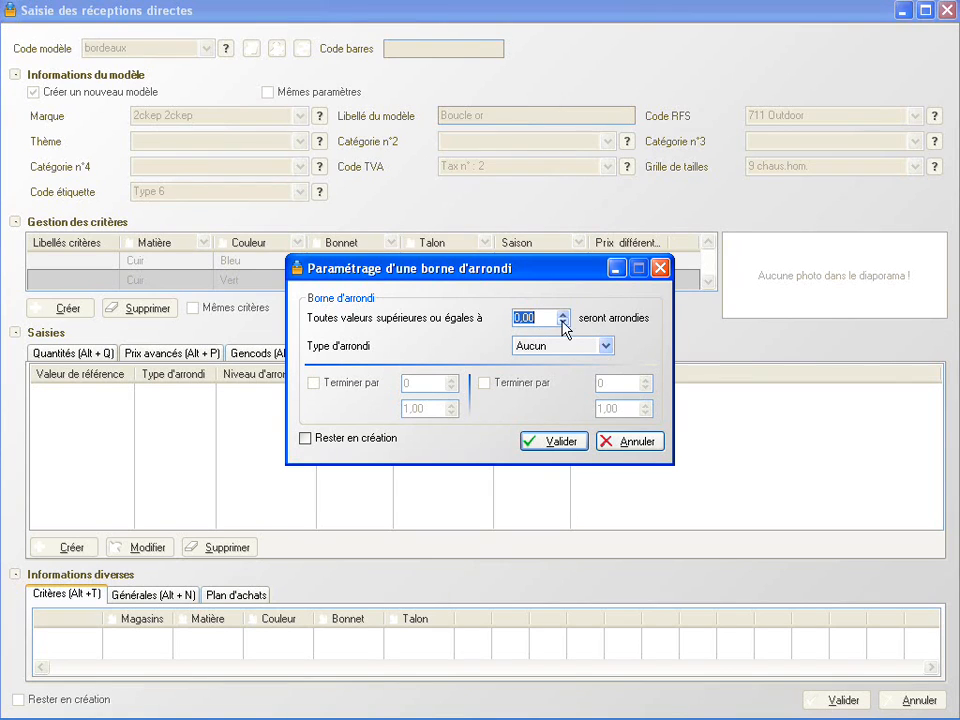
text(50)
click(605, 345)
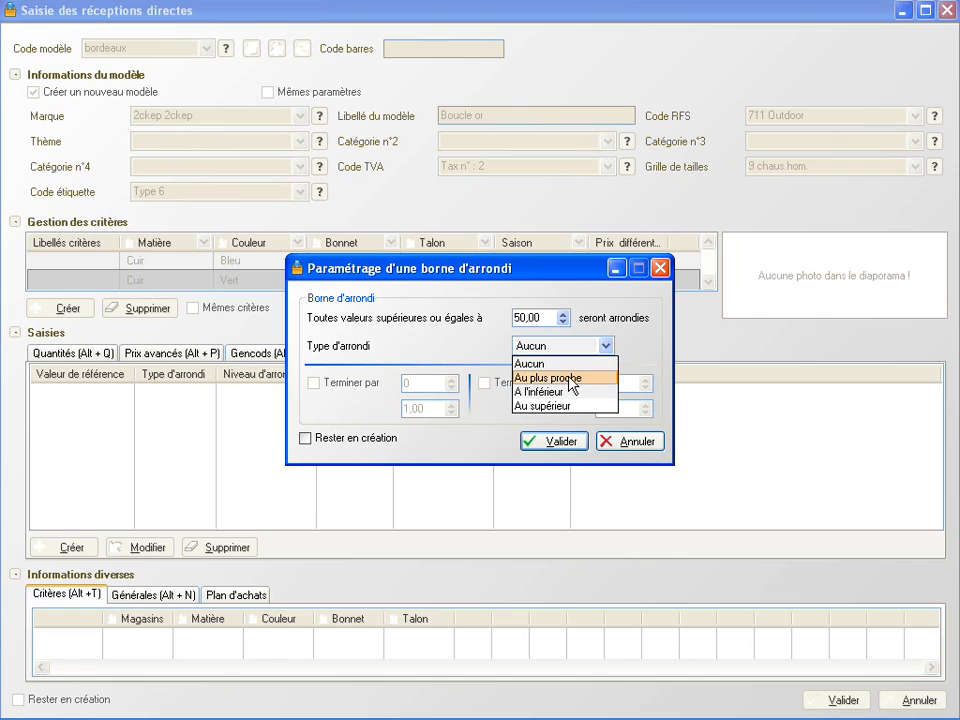
click(558, 392)
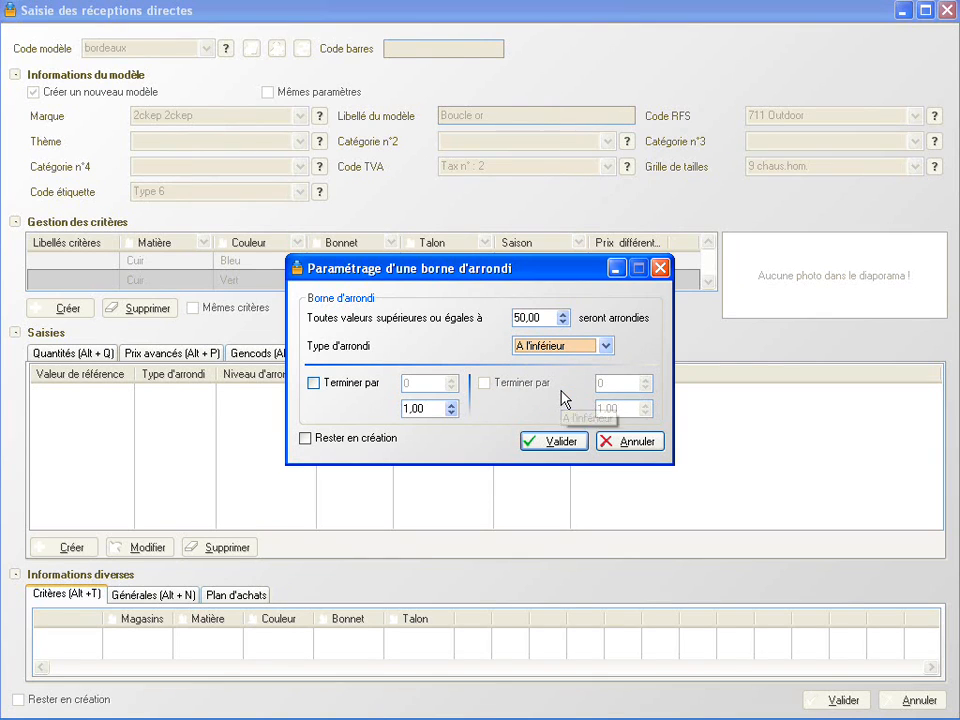
click(356, 388)
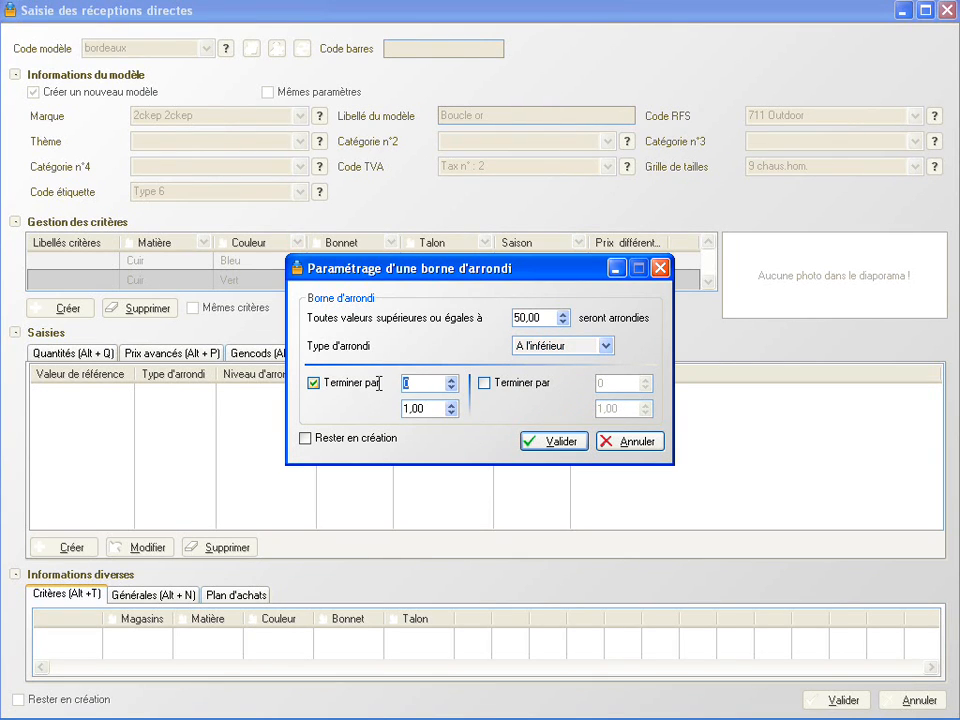
text(9)
click(485, 384)
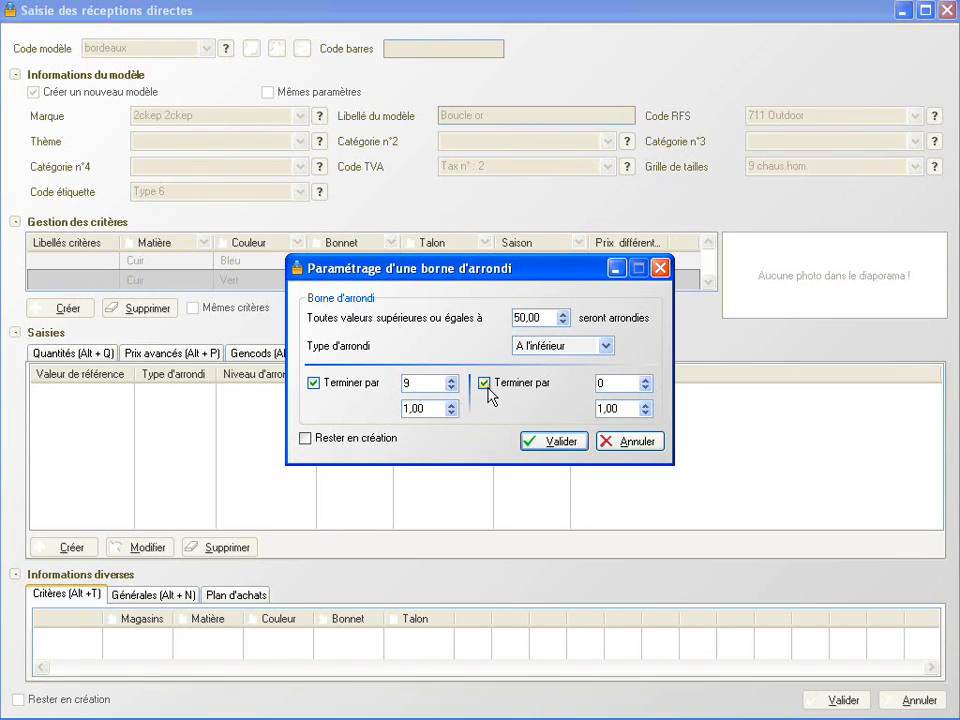
drag(610, 383, 586, 390)
click(555, 437)
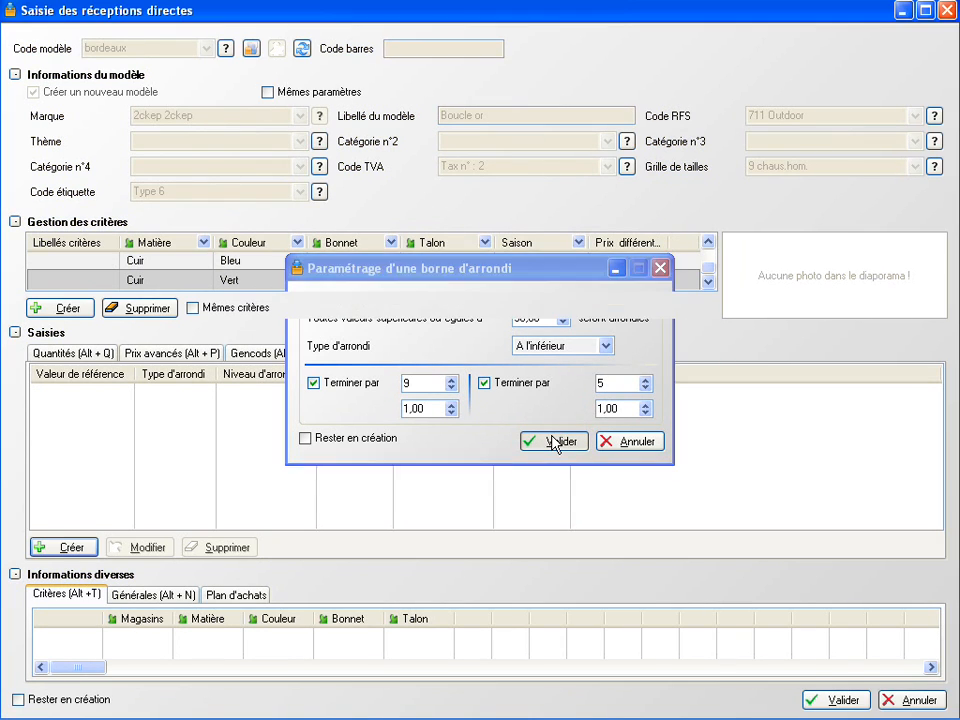
Check the quantities and general information, validate the bordeaux entry, and finalize the reception with Clôturer.
click(98, 356)
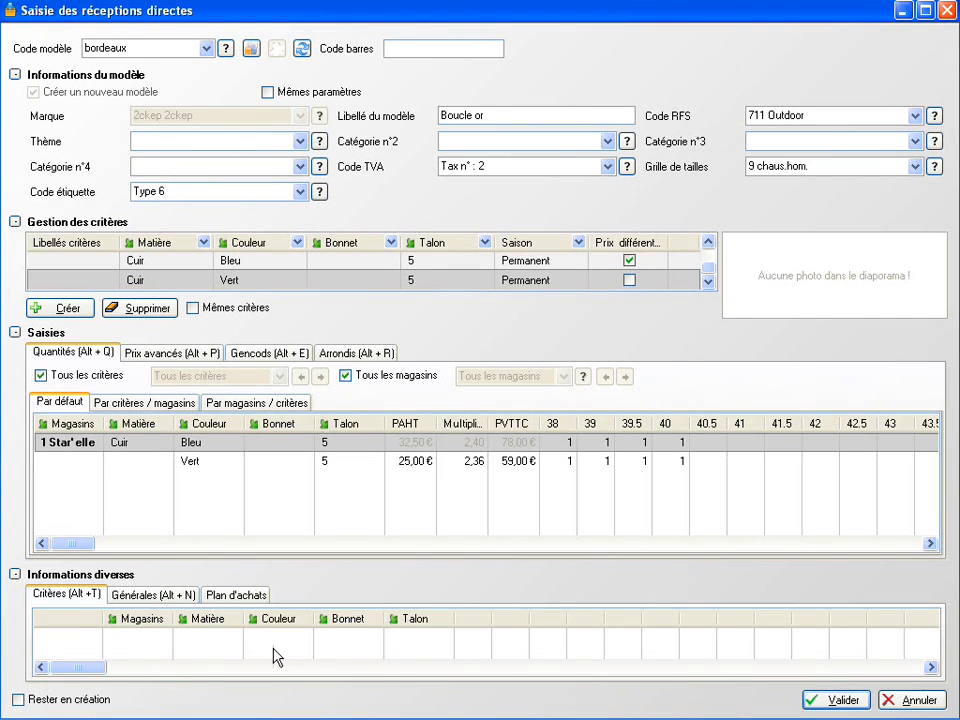
click(145, 596)
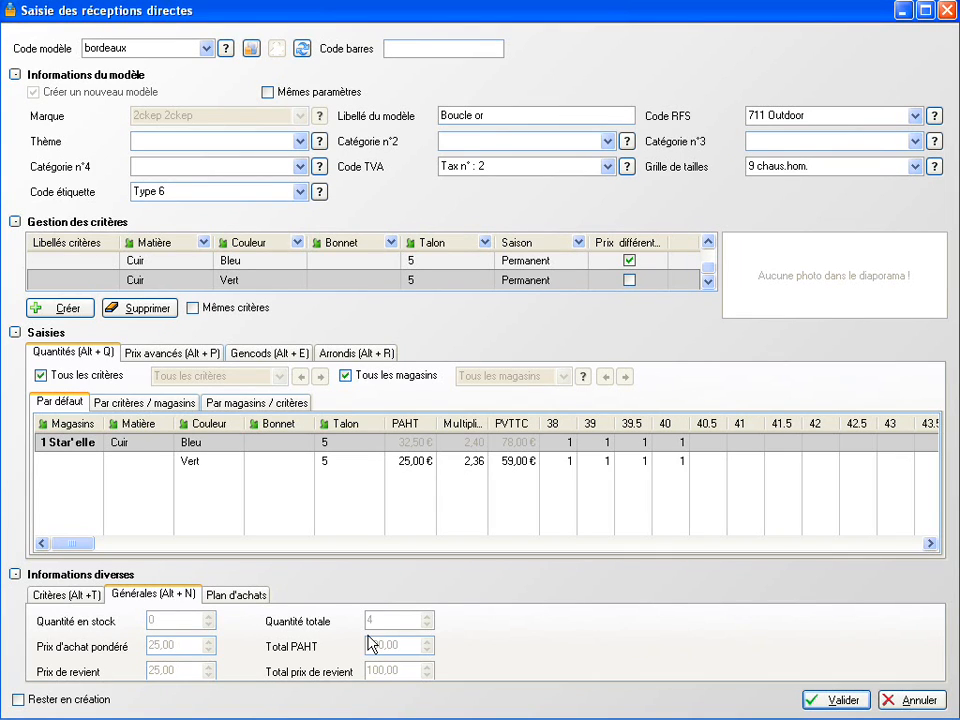
click(838, 701)
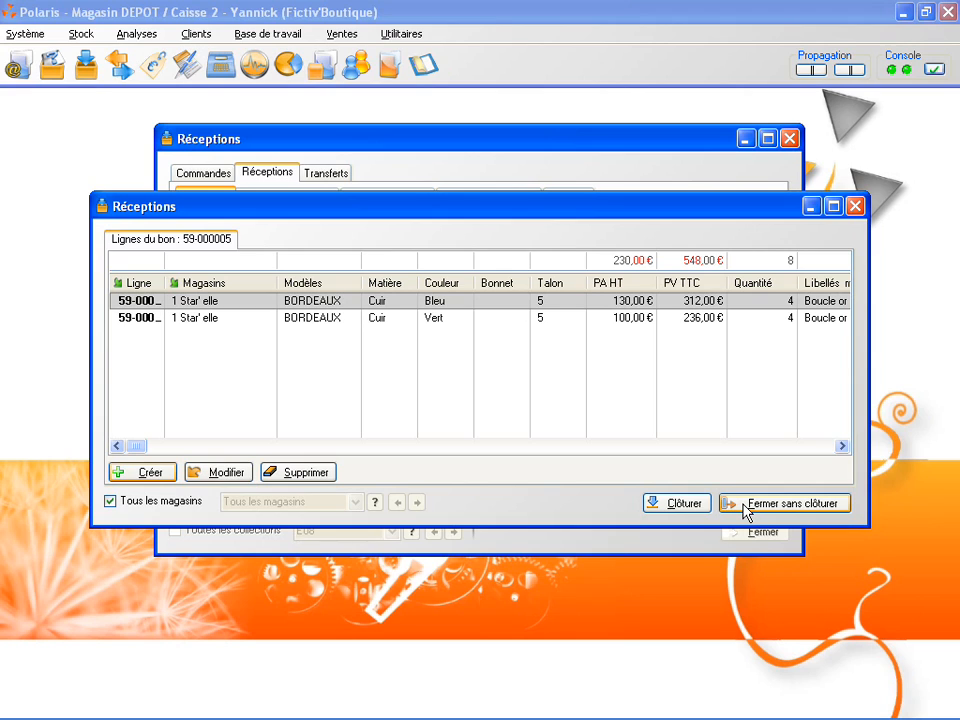
click(687, 503)
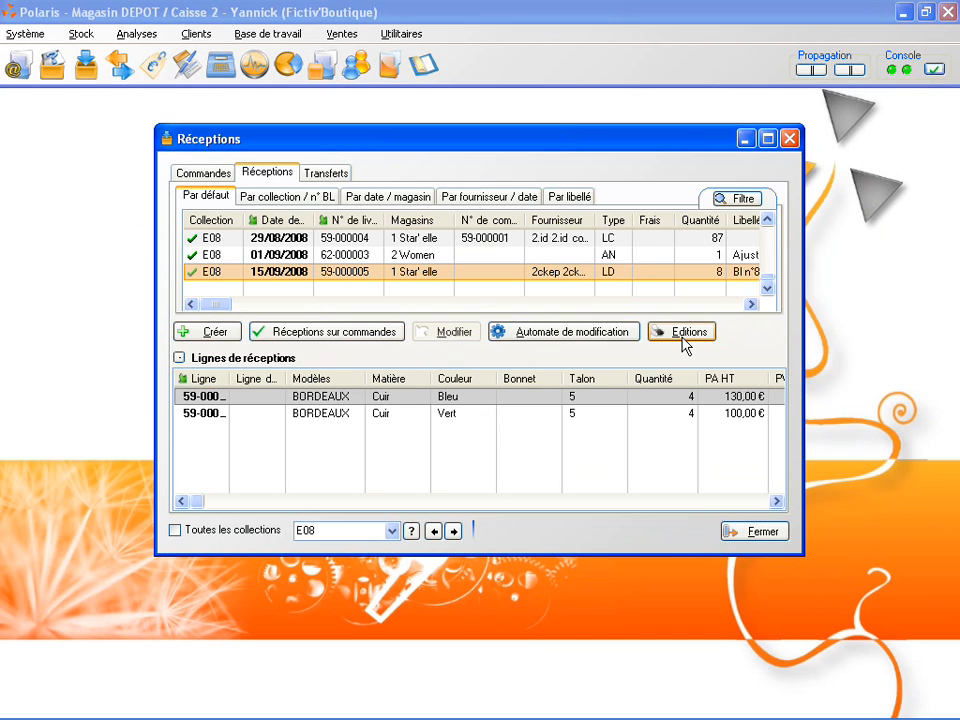
Open the printing options (Editions) for the 15/09/2008 reception.
click(683, 334)
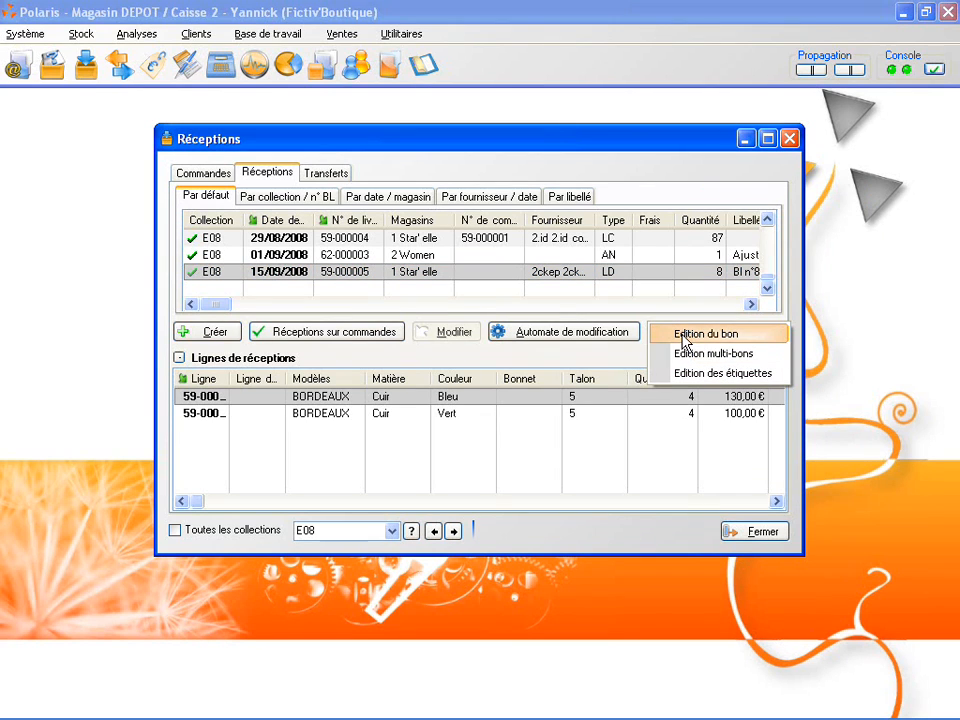